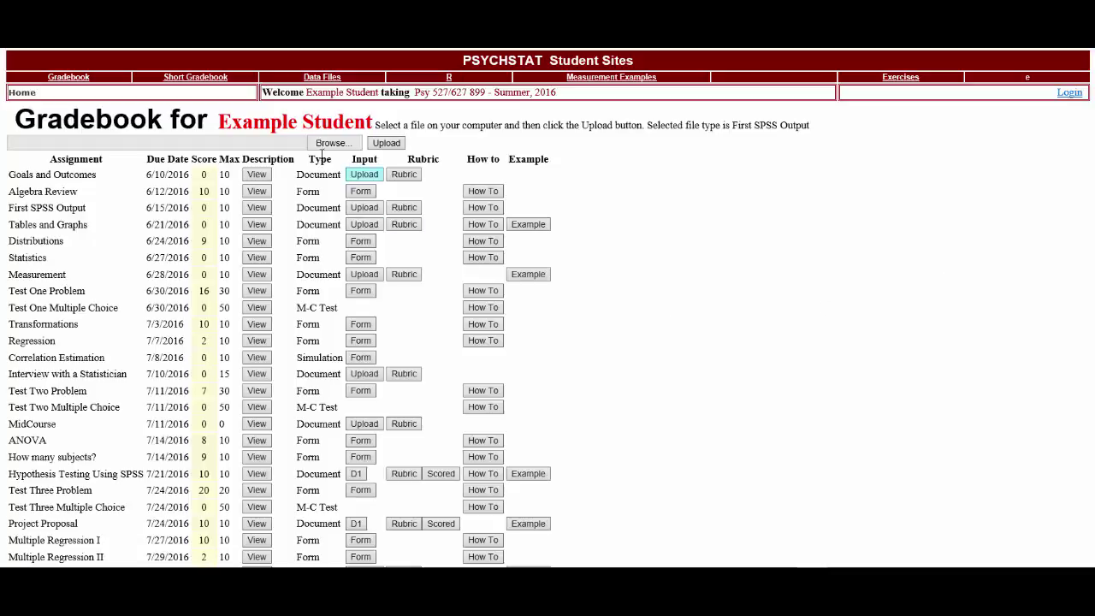
Open the data set The Role of the Student in the University from the Data Files page.
{"action": "left_click", "coordinate": [324, 79]}
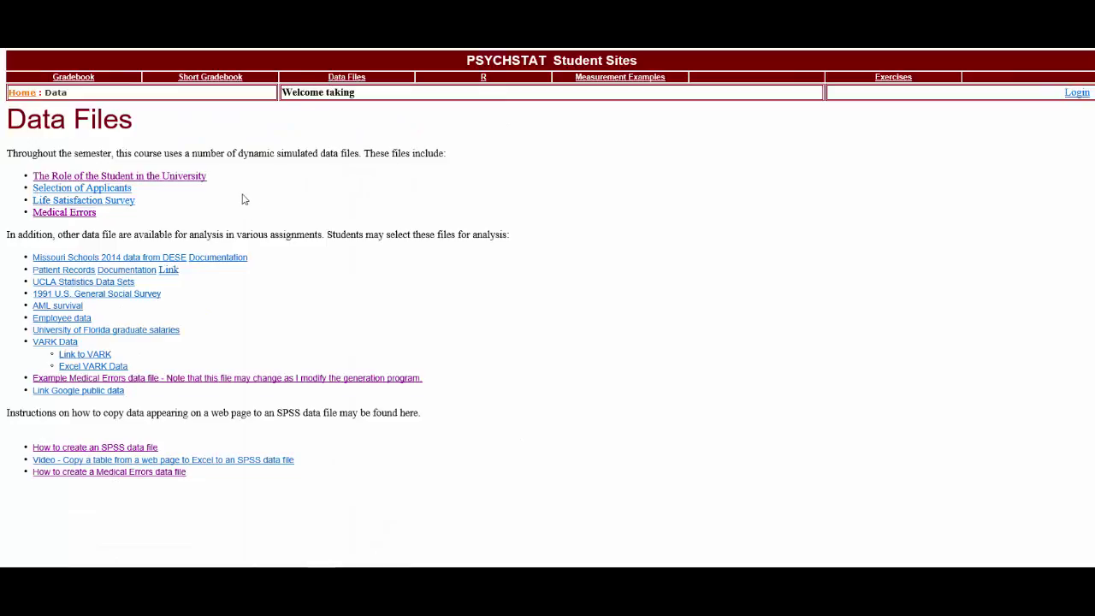
{"action": "left_click", "coordinate": [145, 176]}
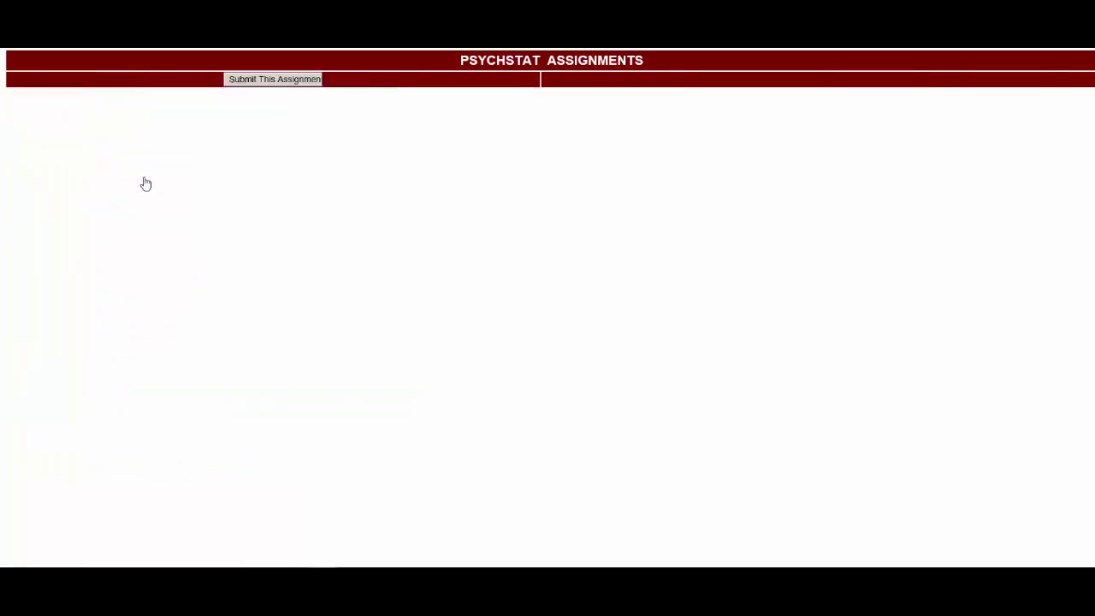
{"action": "scroll", "coordinate": [635, 276], "scroll_direction": "down", "scroll_amount": 3}
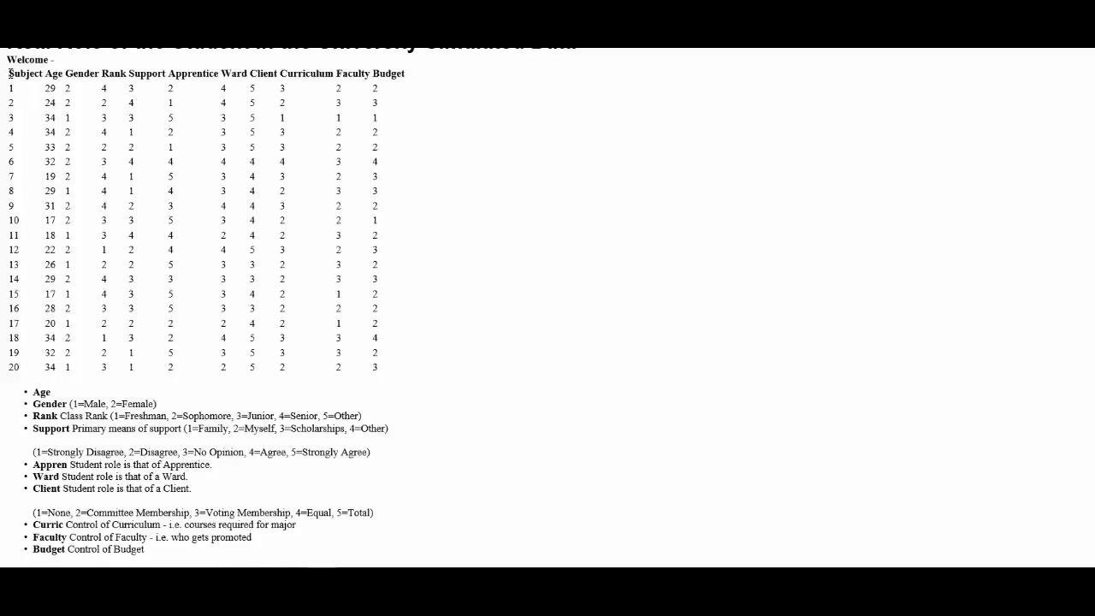
Copy the whole data table, from the Subject header through the Budget value of subject 20.
{"action": "left_click_drag", "start_coordinate": [10, 72], "coordinate": [383, 370]}
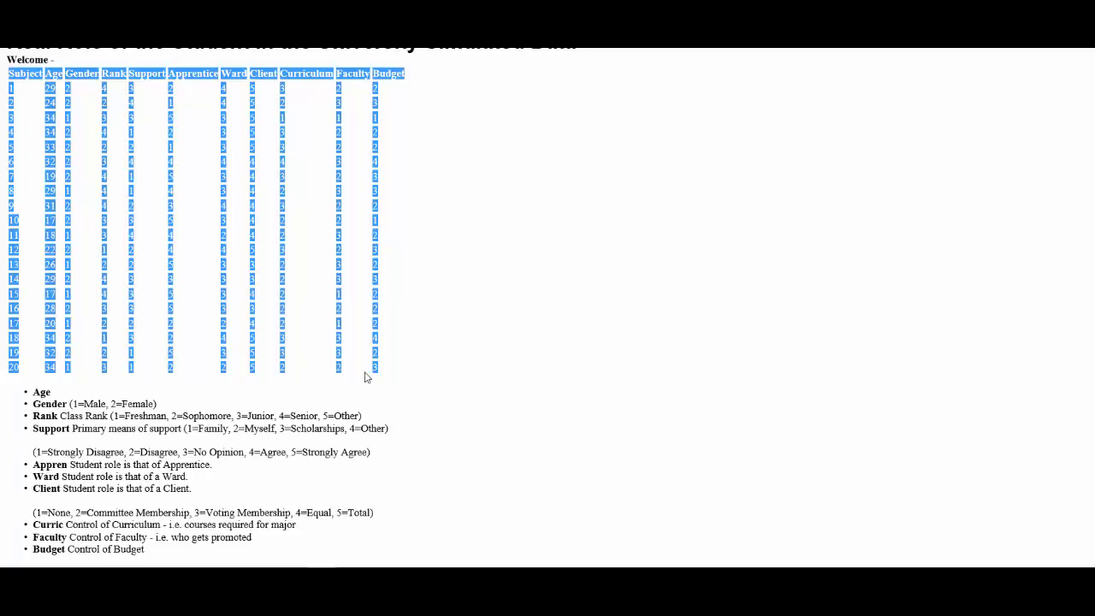
{"action": "right_click", "coordinate": [295, 75]}
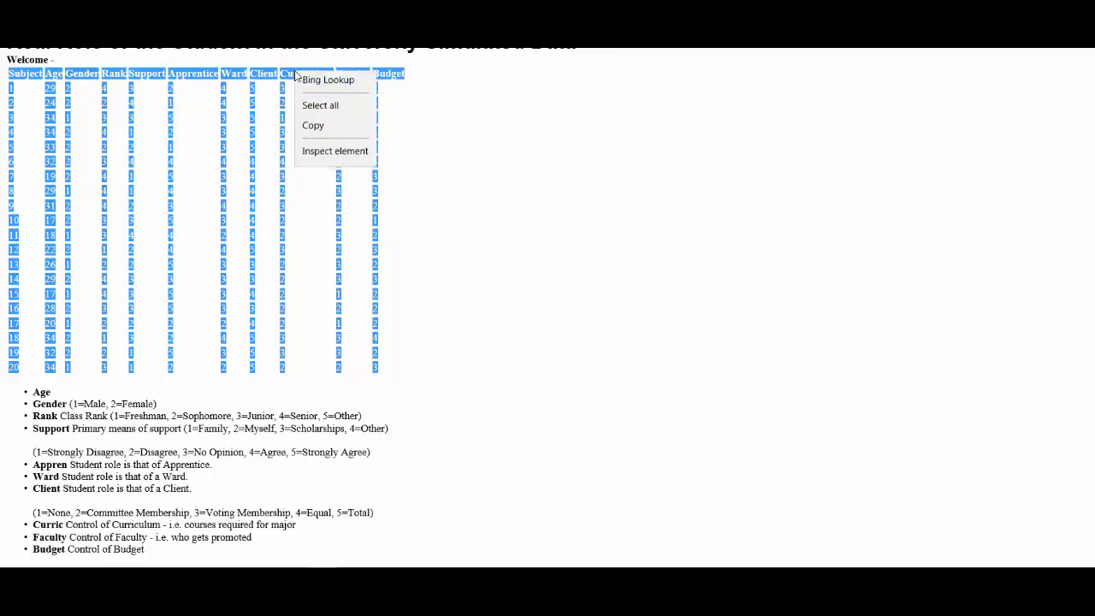
{"action": "left_click", "coordinate": [313, 133]}
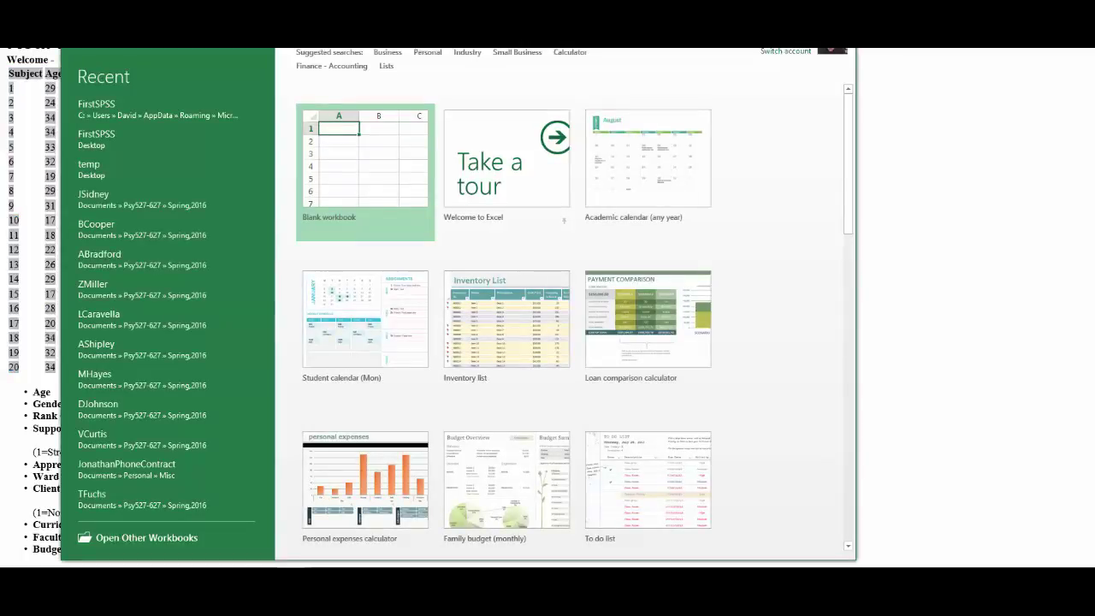
Paste the copied table into a new blank Excel workbook starting at cell A1, keeping the source formatting.
{"action": "left_click", "coordinate": [387, 184]}
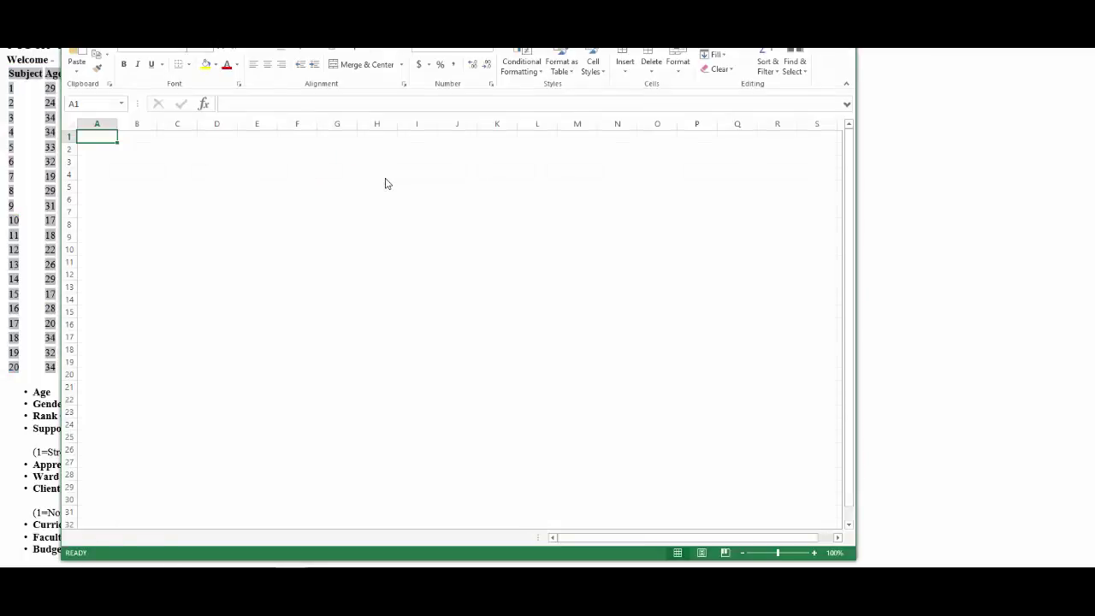
{"action": "right_click", "coordinate": [98, 135]}
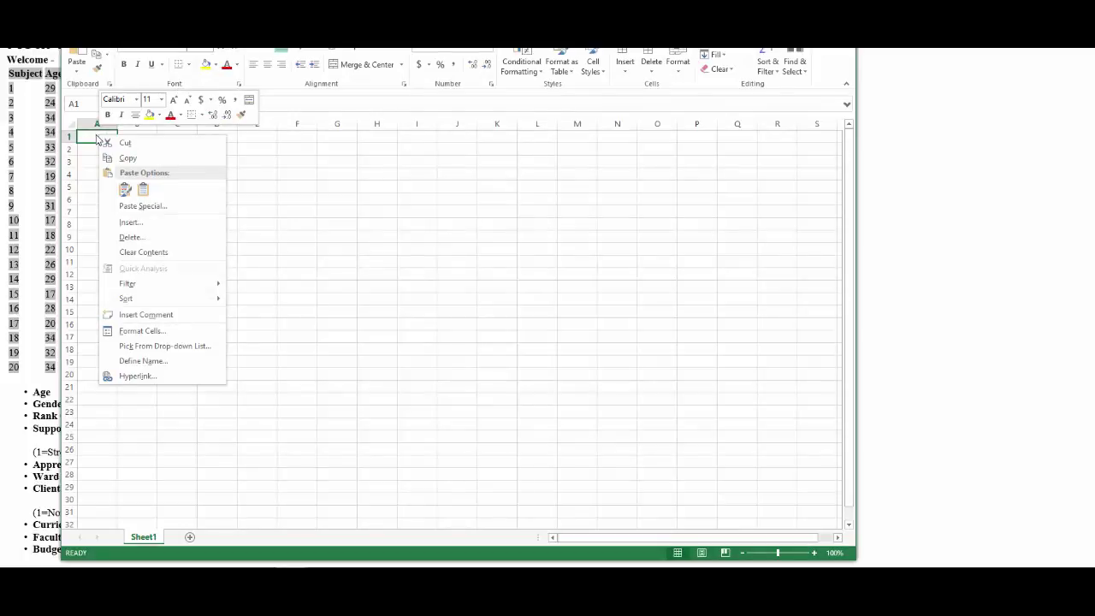
{"action": "left_click", "coordinate": [125, 189]}
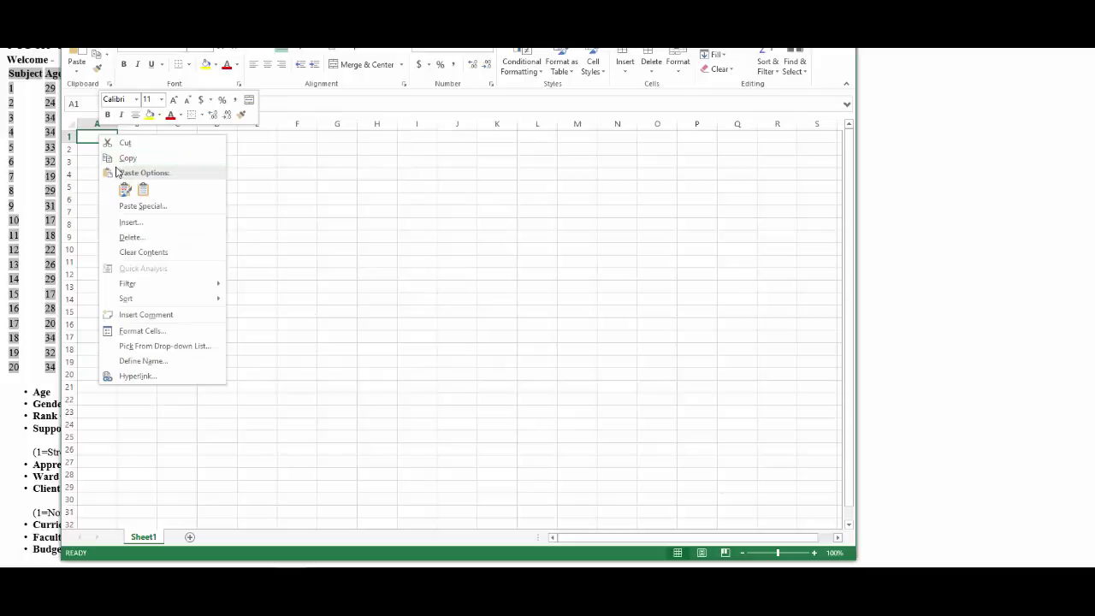
{"action": "left_click", "coordinate": [124, 189]}
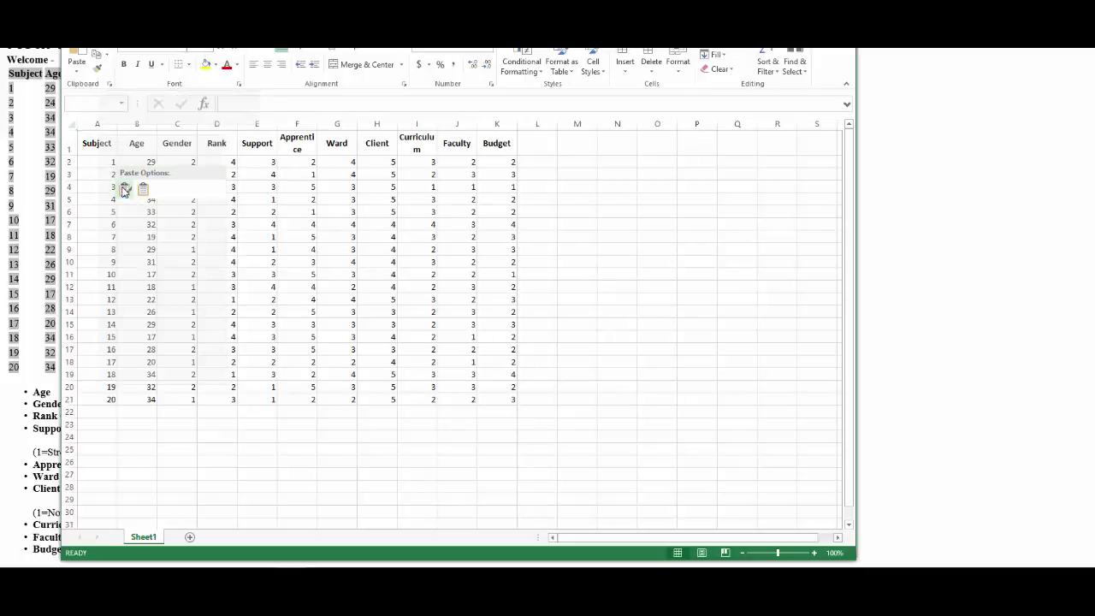
{"action": "left_click", "coordinate": [697, 284]}
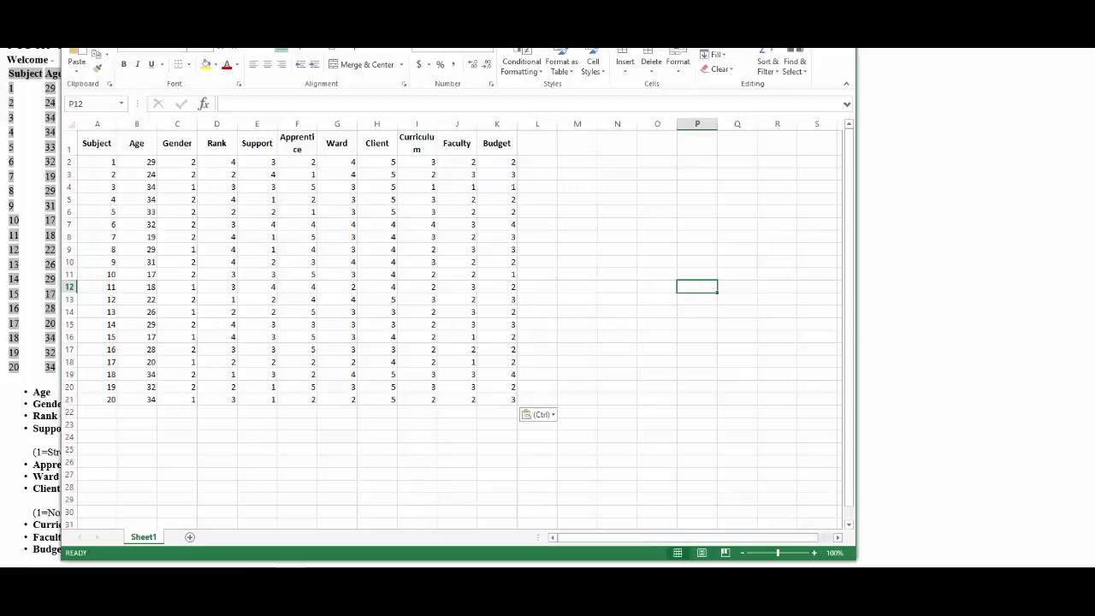
Save the workbook on the Desktop as the macro-enabled workbook FirstSPSS, overwriting the existing file, and close Excel.
{"action": "key", "text": "ctrl+s"}
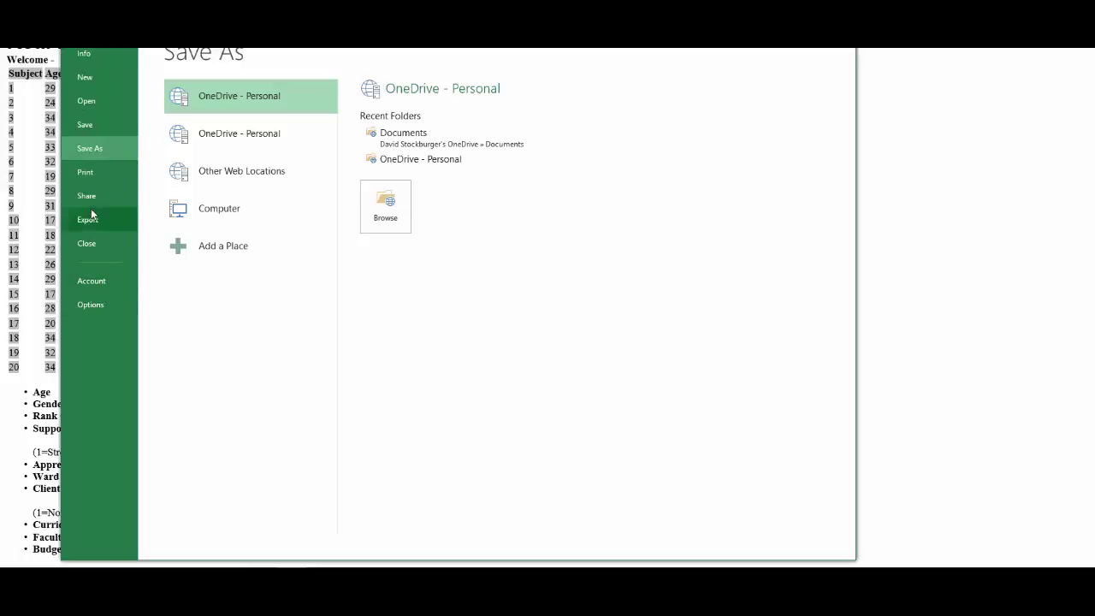
{"action": "left_click", "coordinate": [219, 214]}
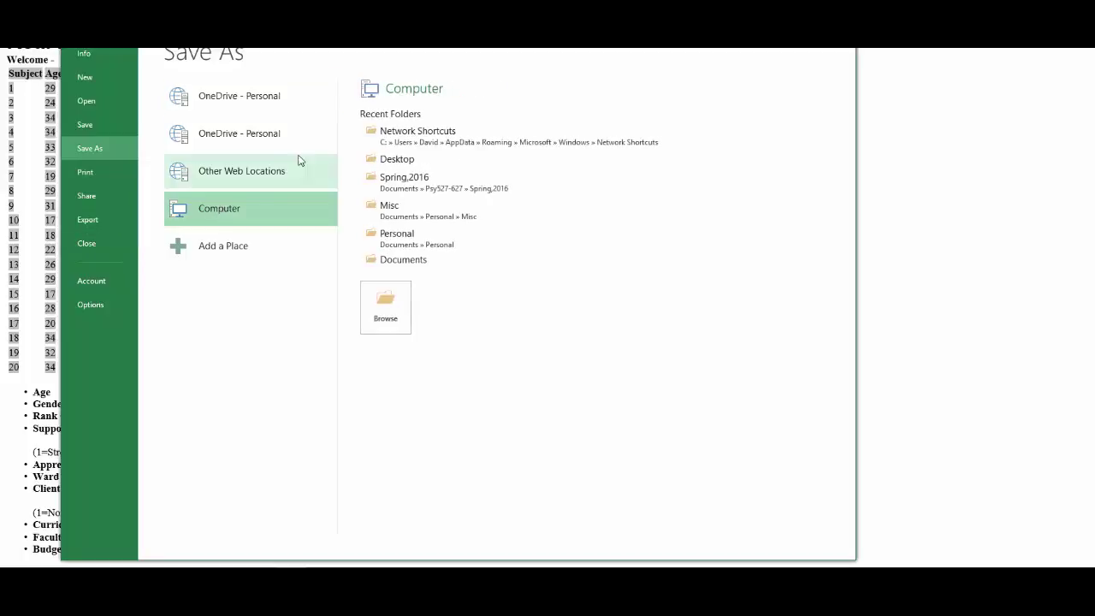
{"action": "left_click", "coordinate": [415, 160]}
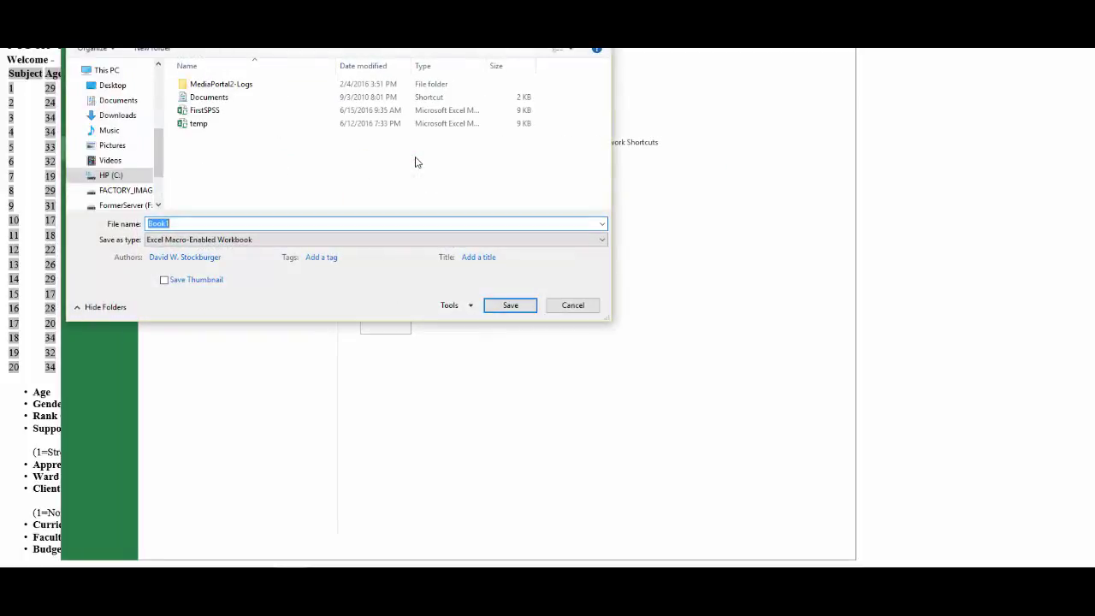
{"action": "left_click", "coordinate": [202, 112]}
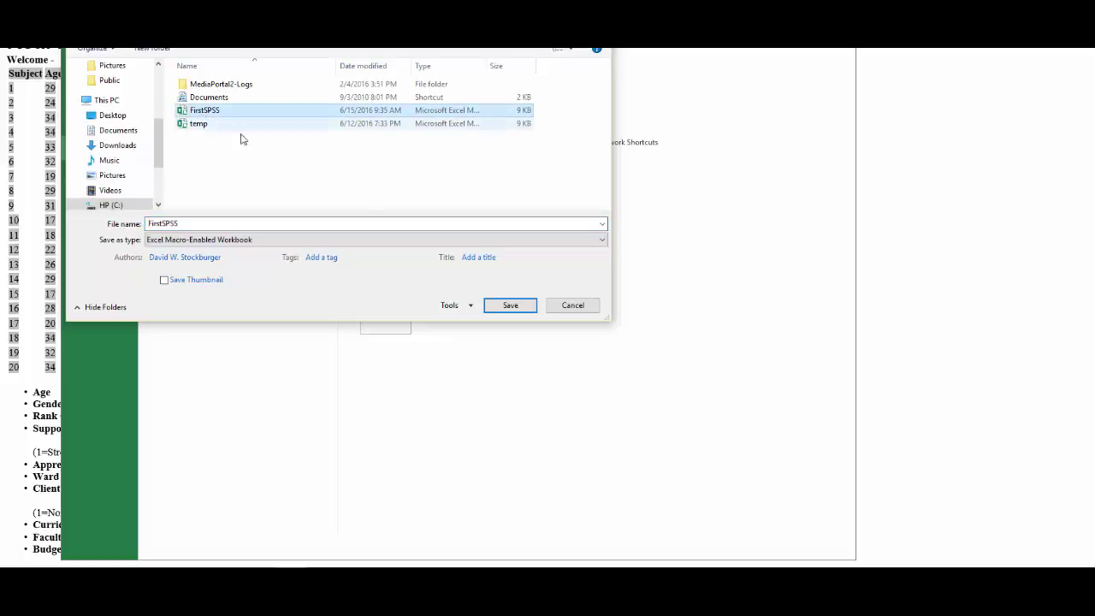
{"action": "left_click", "coordinate": [509, 312]}
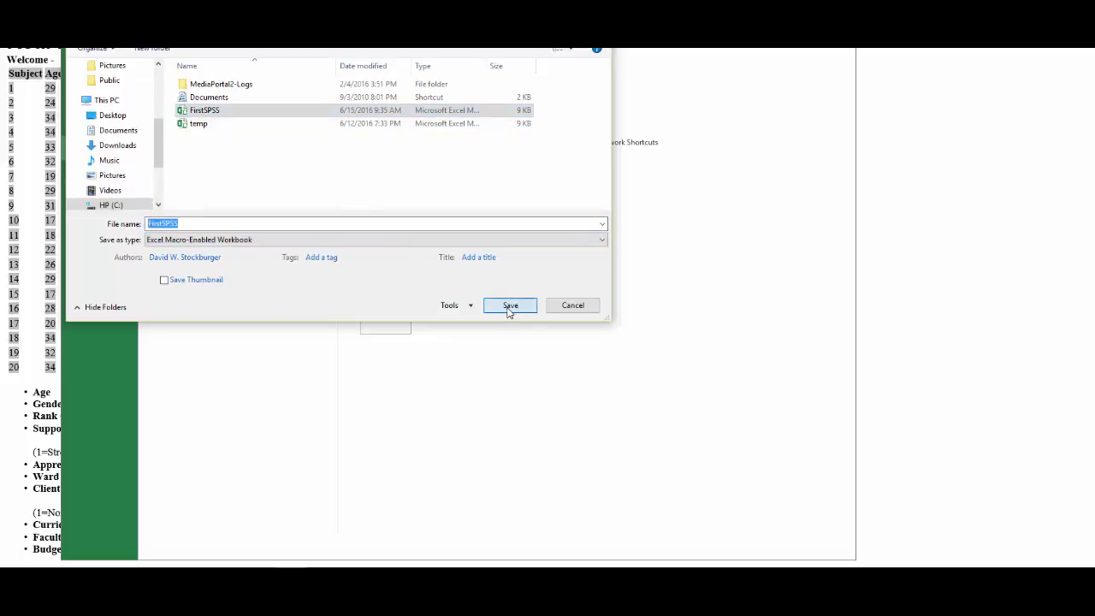
{"action": "left_click", "coordinate": [587, 280]}
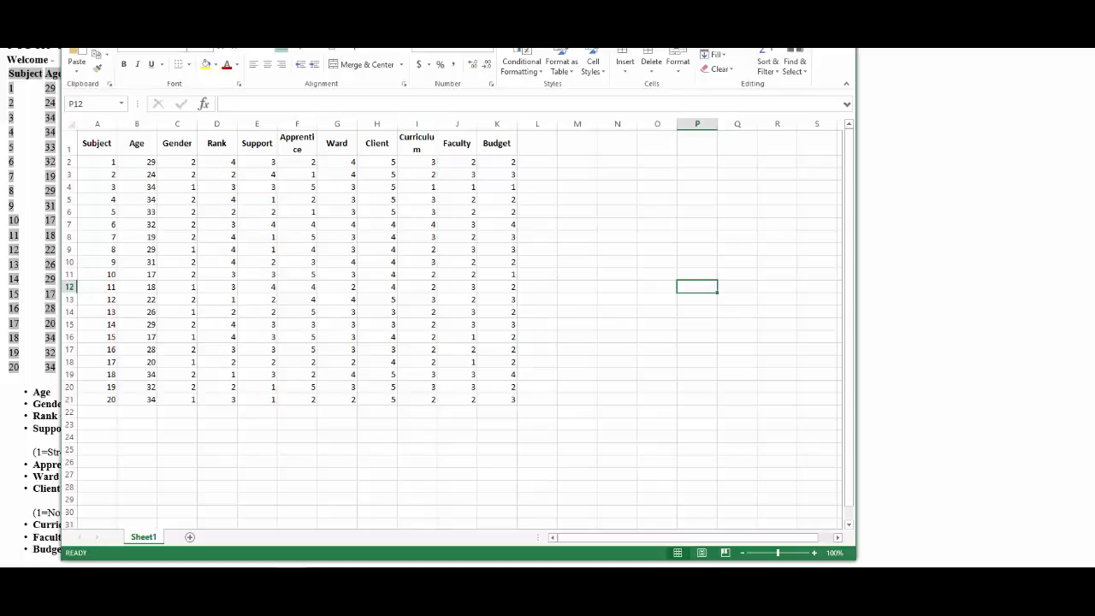
{"action": "key", "text": "alt+F4"}
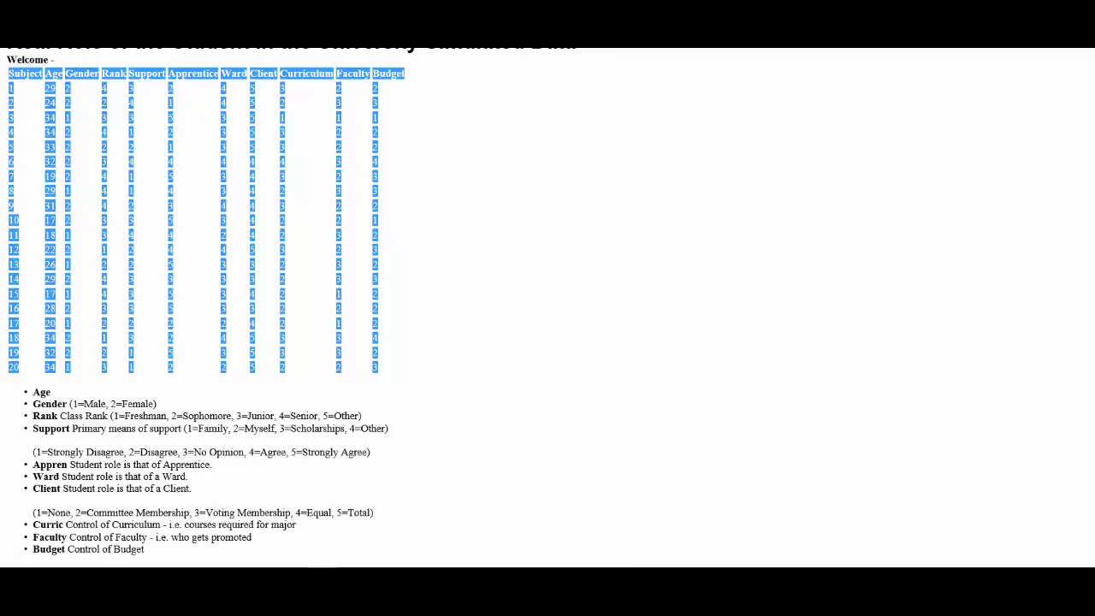
Switch to IBM SPSS Statistics, dismiss the welcome dialog and browse to the Desktop folder for a data file to open.
{"action": "left_click", "coordinate": [628, 583]}
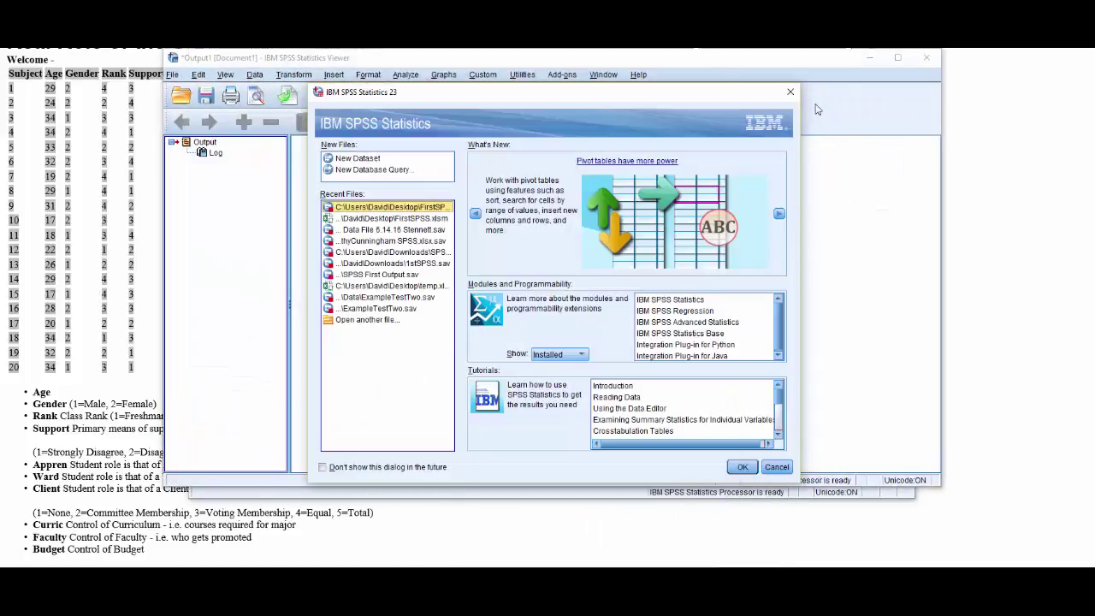
{"action": "left_click", "coordinate": [790, 94]}
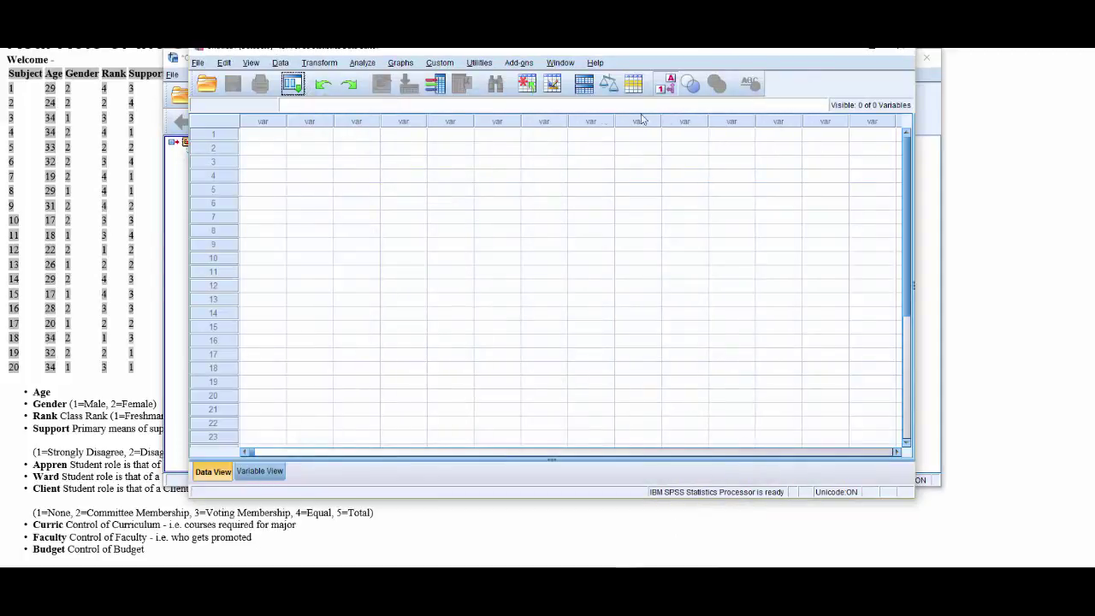
{"action": "left_click", "coordinate": [198, 66]}
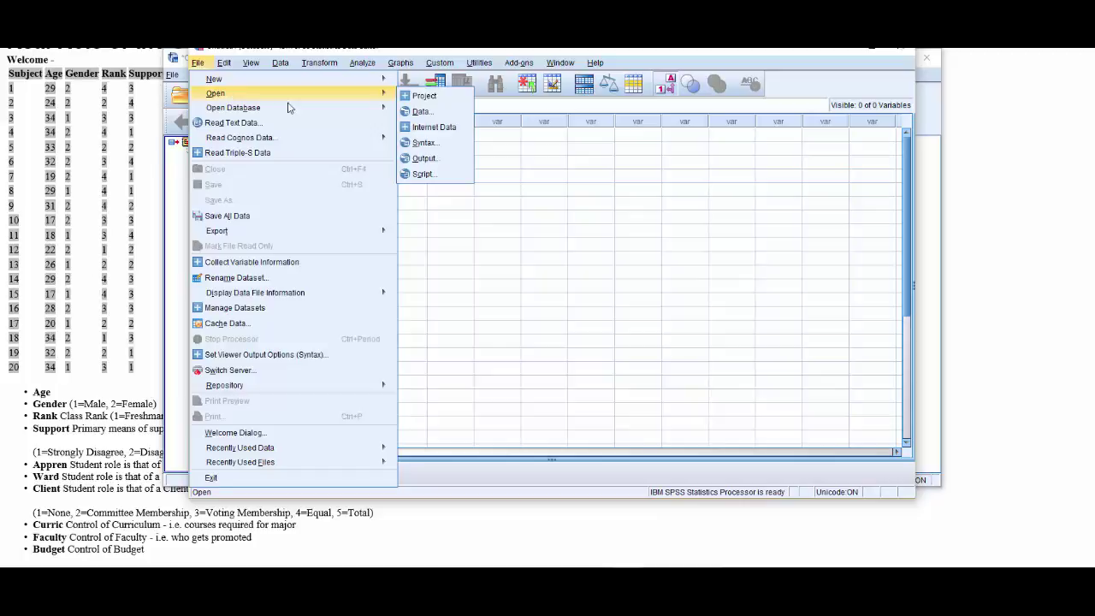
{"action": "mouse_move", "coordinate": [333, 101]}
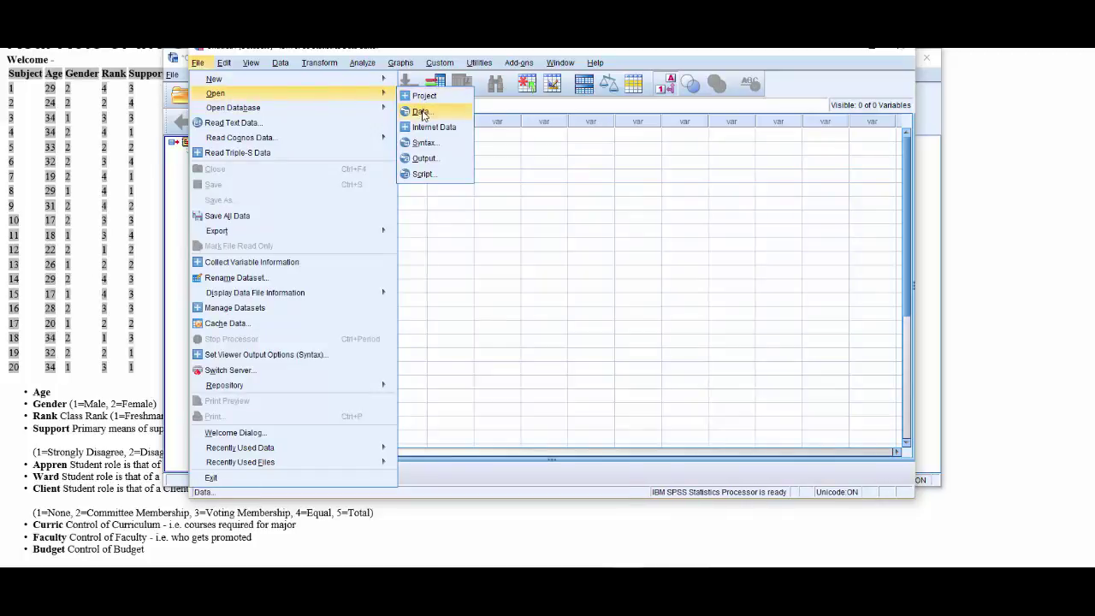
{"action": "left_click", "coordinate": [422, 114]}
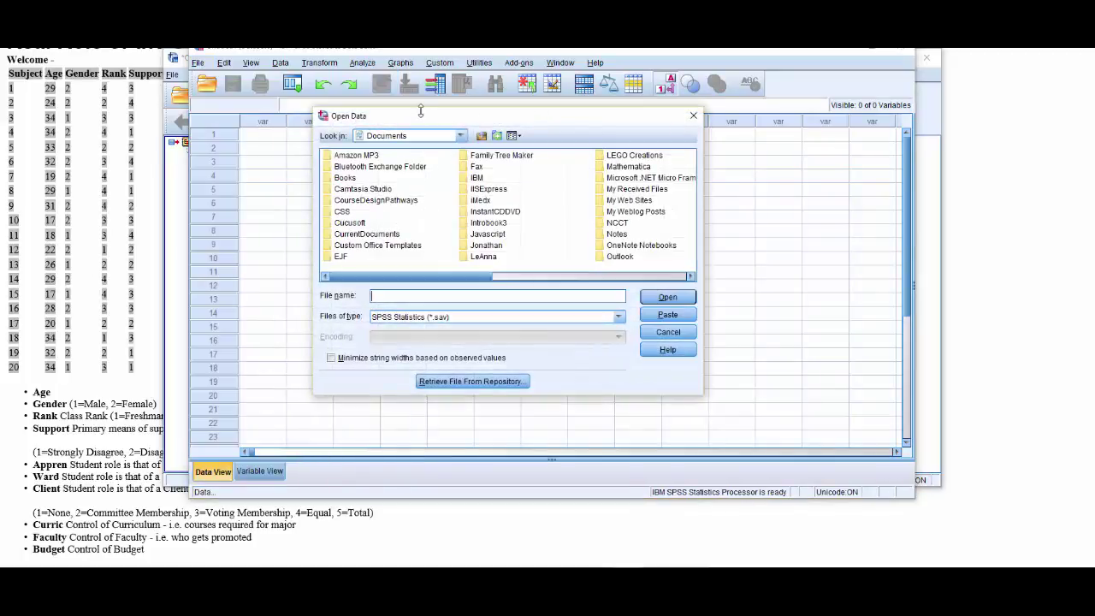
{"action": "left_click", "coordinate": [461, 136]}
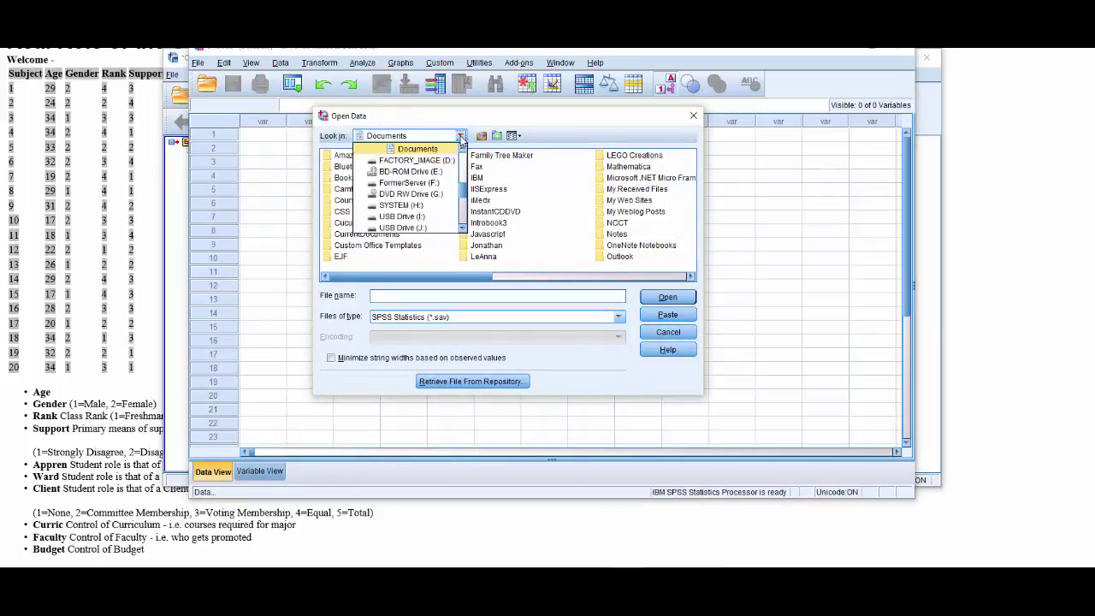
{"action": "left_click_drag", "start_coordinate": [463, 190], "coordinate": [467, 160]}
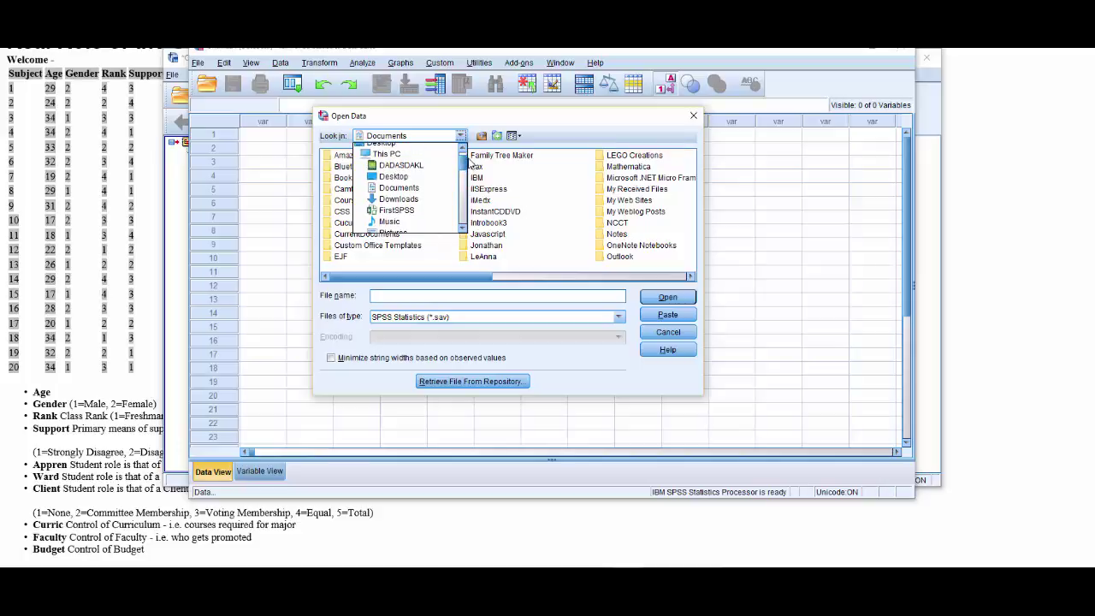
{"action": "left_click", "coordinate": [414, 177]}
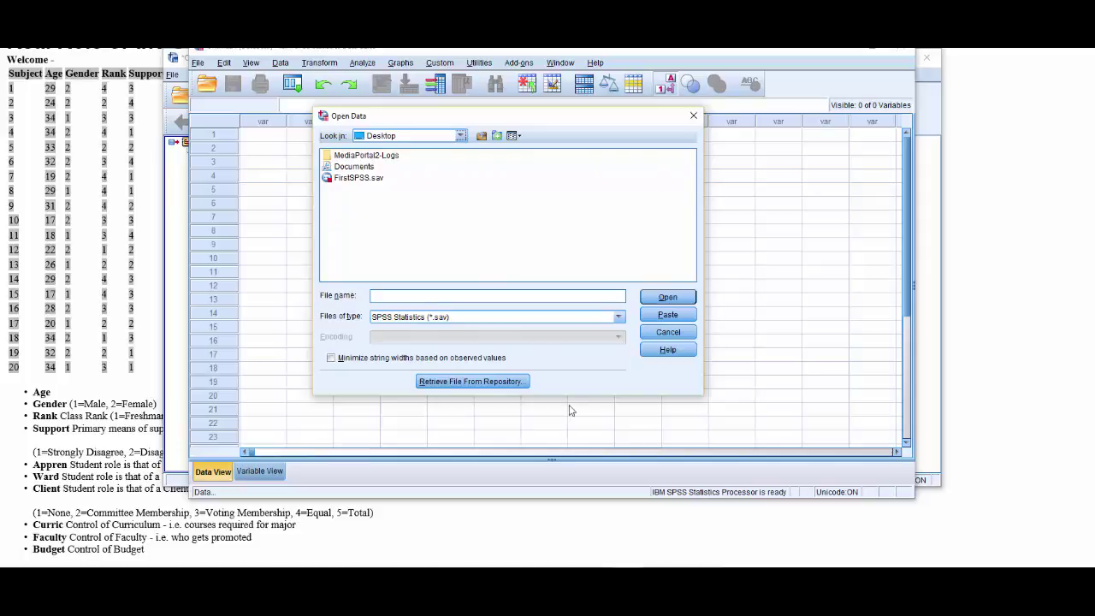
Import the Excel file FirstSPSS.xlsm, reading variable names from the first row of Sheet1.
{"action": "left_click", "coordinate": [619, 317]}
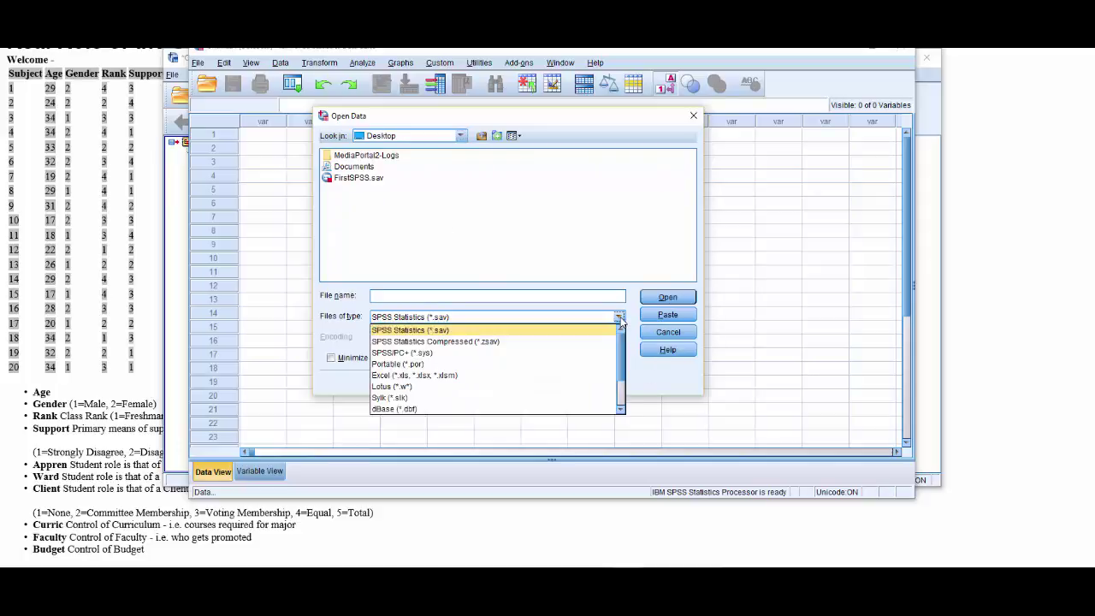
{"action": "left_click", "coordinate": [462, 375]}
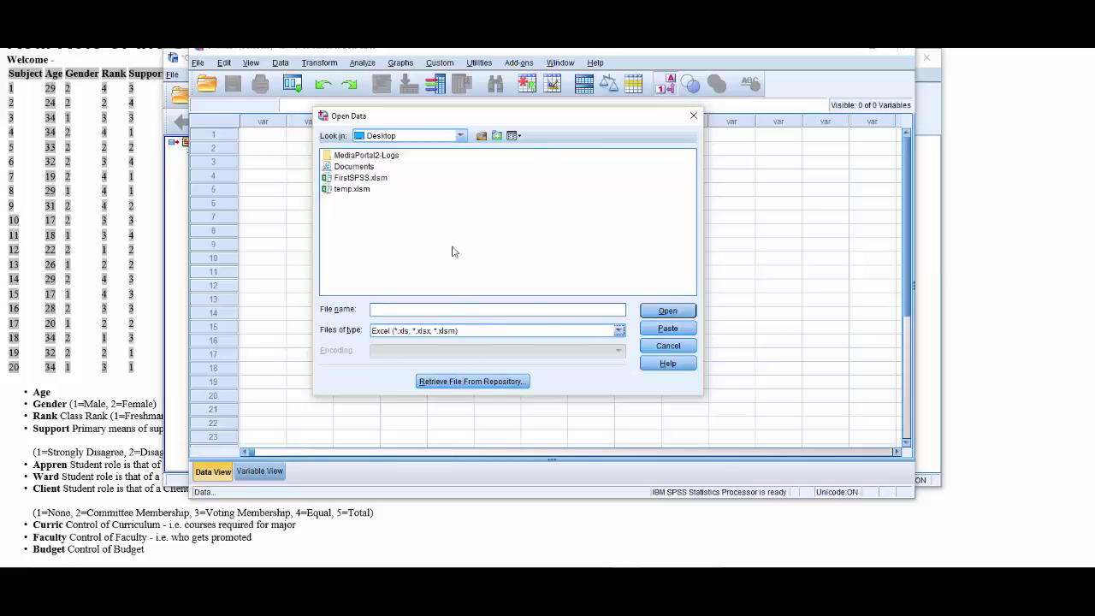
{"action": "double_click", "coordinate": [363, 178]}
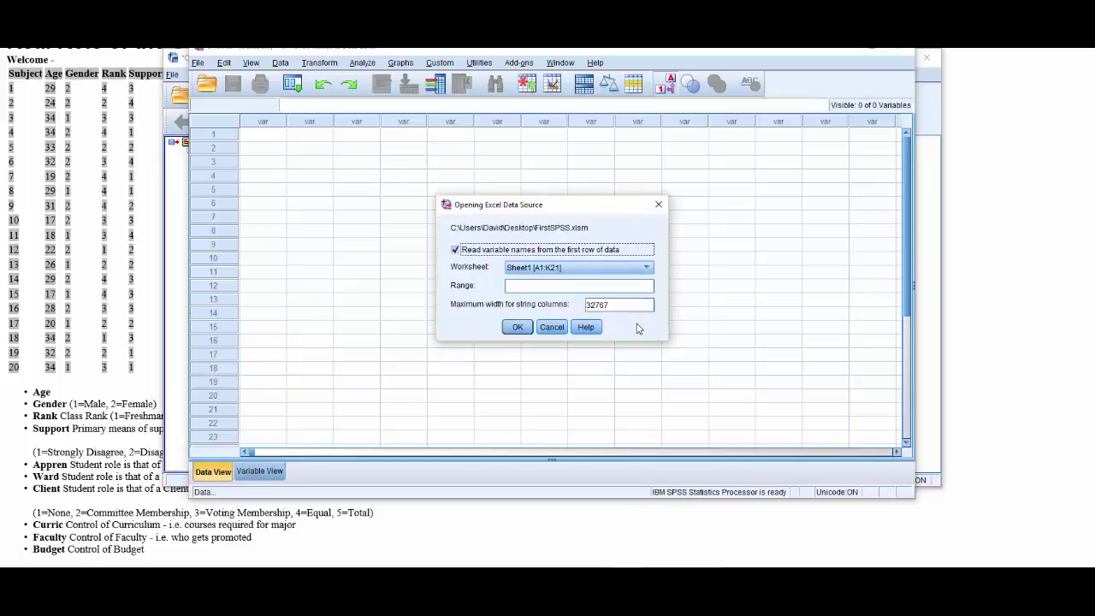
{"action": "left_click", "coordinate": [520, 330]}
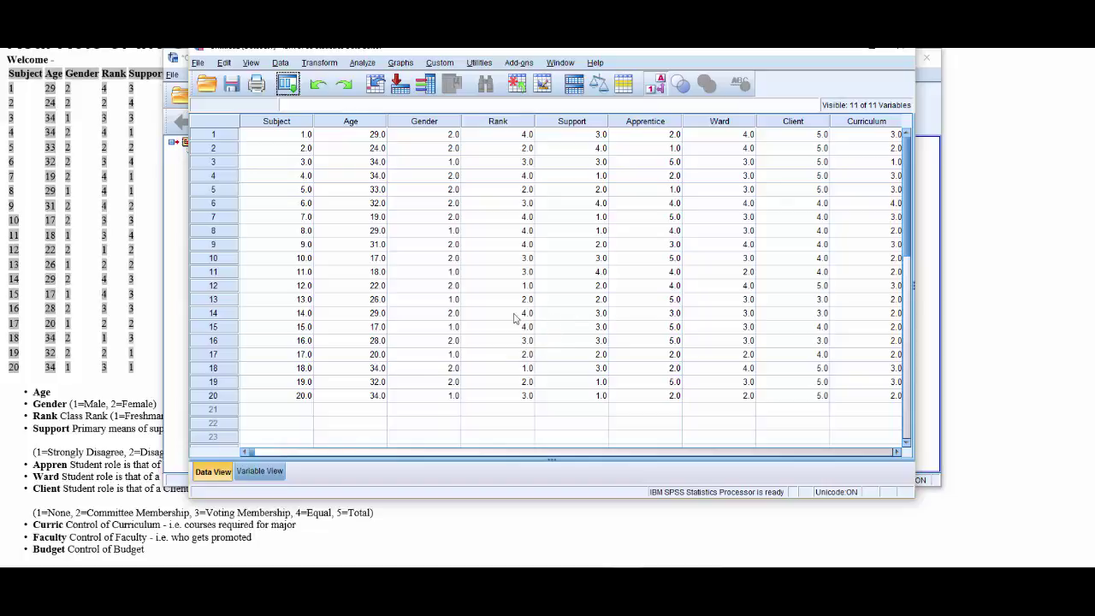
Set the number of decimals to 0 for all variables from Subject to Budget.
{"action": "left_click", "coordinate": [276, 473]}
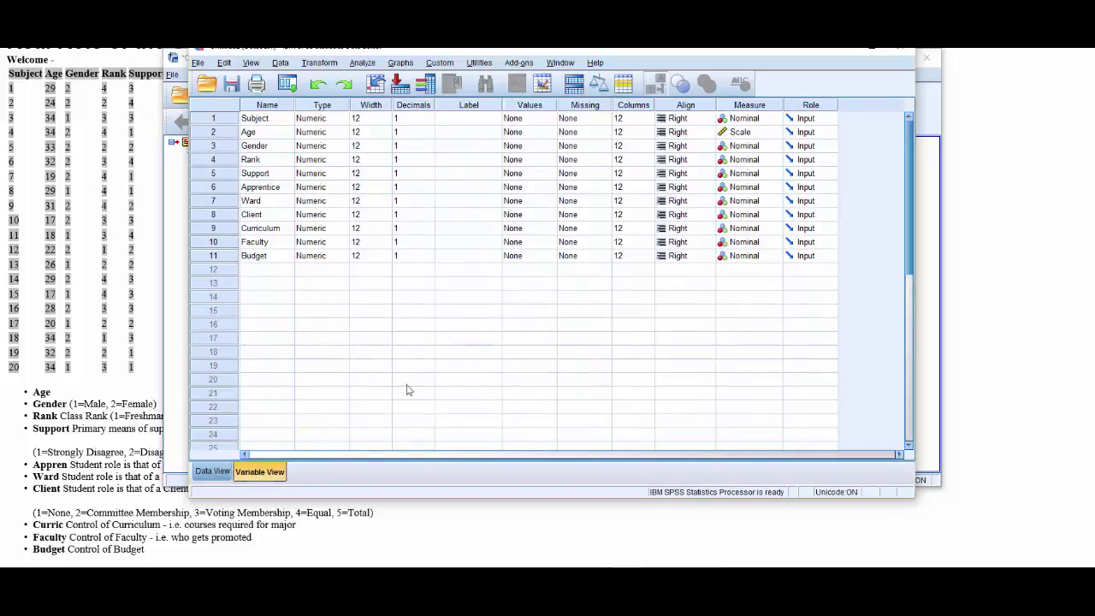
{"action": "left_click", "coordinate": [410, 119]}
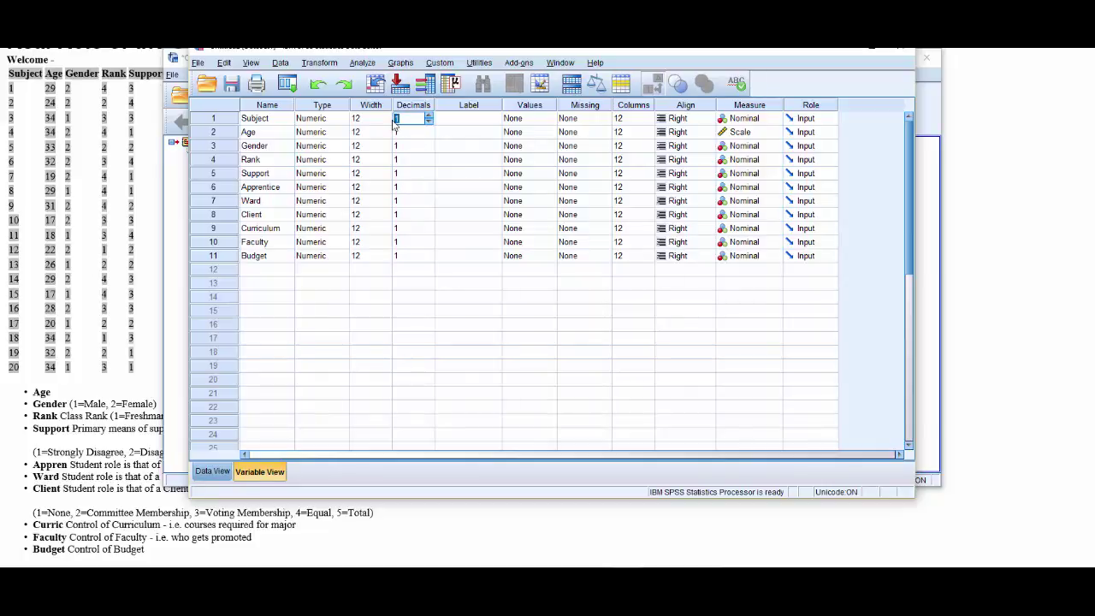
{"action": "key", "text": "Down"}
{"action": "type", "text": "0"}
{"action": "key", "text": "Down"}
{"action": "type", "text": "0"}
{"action": "key", "text": "Down"}
{"action": "type", "text": "0"}
{"action": "key", "text": "Down"}
{"action": "key", "text": "0"}
{"action": "key", "text": "Down"}
{"action": "key", "text": "0"}
{"action": "key", "text": "Down"}
{"action": "key", "text": "0"}
{"action": "key", "text": "Down"}
{"action": "key", "text": "0"}
{"action": "key", "text": "Down"}
{"action": "key", "text": "0"}
{"action": "key", "text": "Down"}
{"action": "key", "text": "0"}
{"action": "key", "text": "Down"}
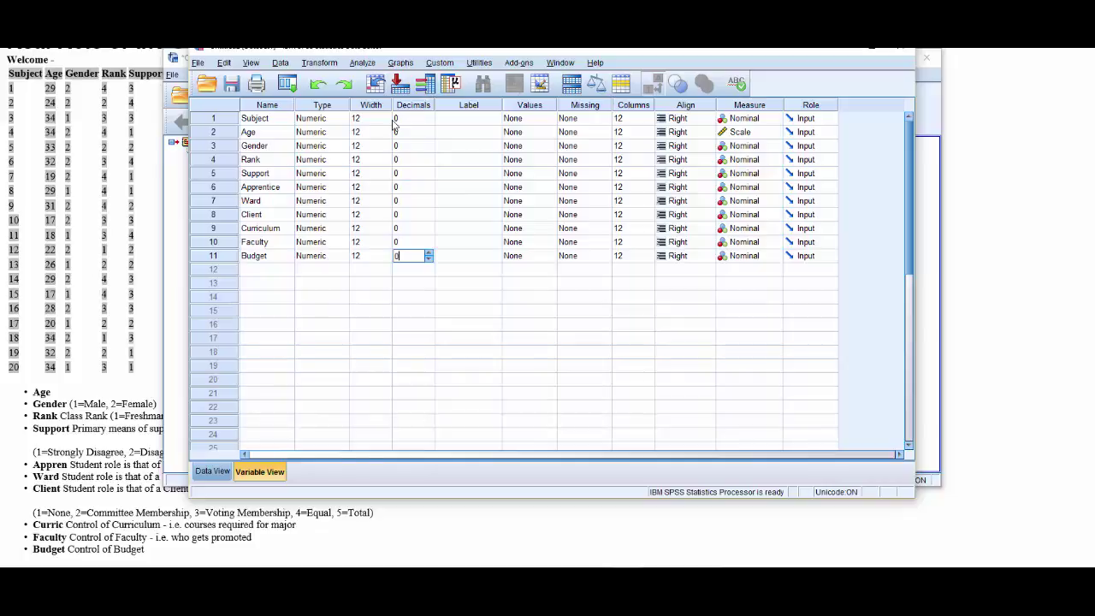
{"action": "type", "text": "0"}
Set the display column width to 8 for all variables from Subject to Budget.
{"action": "left_click", "coordinate": [624, 120]}
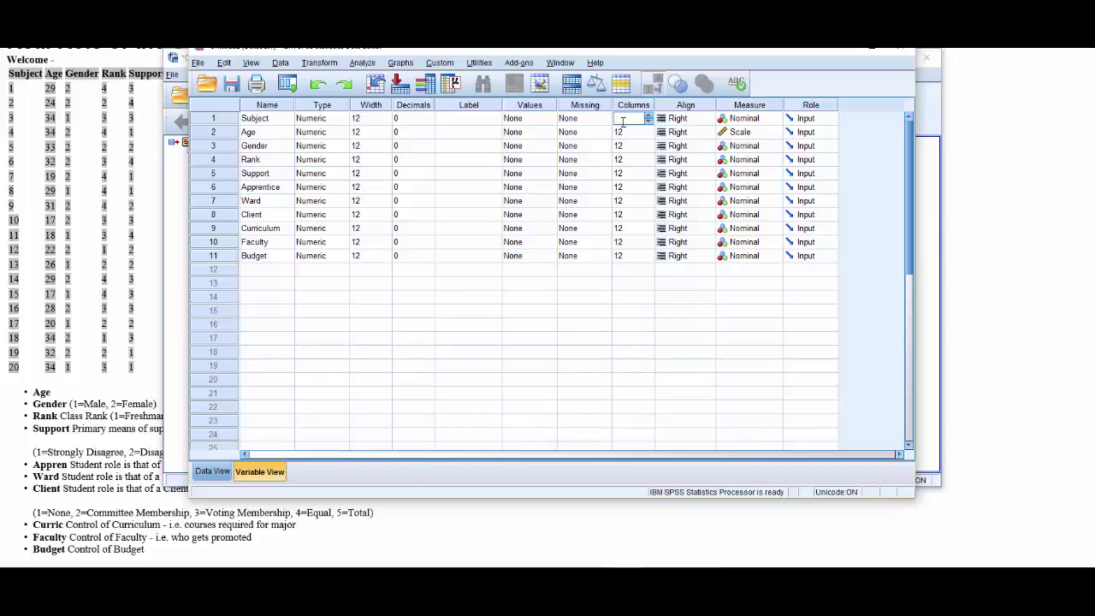
{"action": "type", "text": "8 8 8 8 8 8 8 8 8 8"}
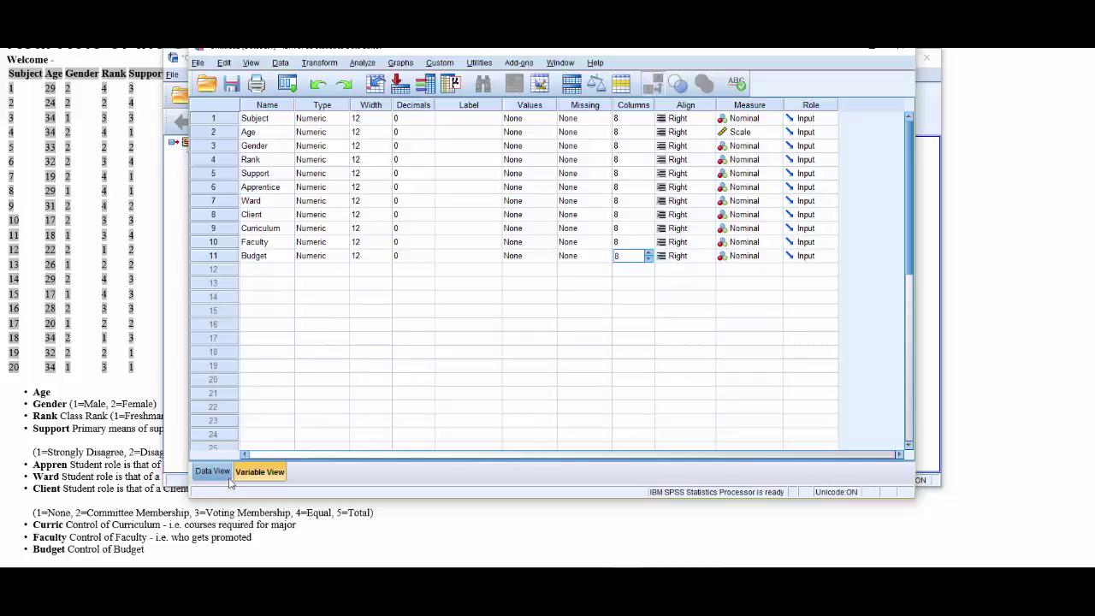
Define the value labels for the Gender variable as 1 = Male and 2 = Female.
{"action": "left_click", "coordinate": [198, 470]}
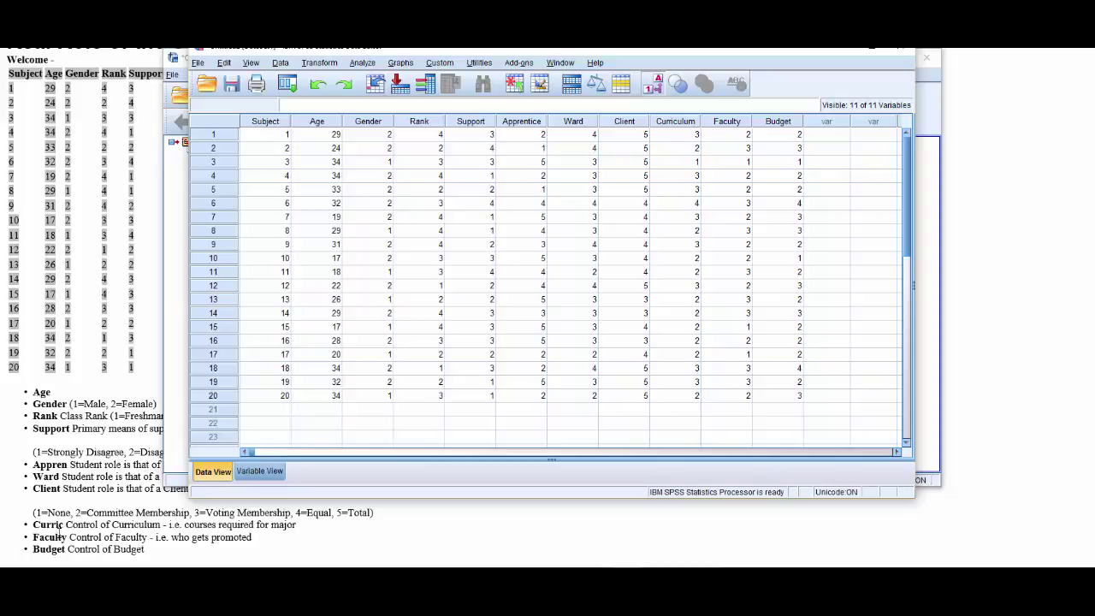
{"action": "left_click", "coordinate": [250, 476]}
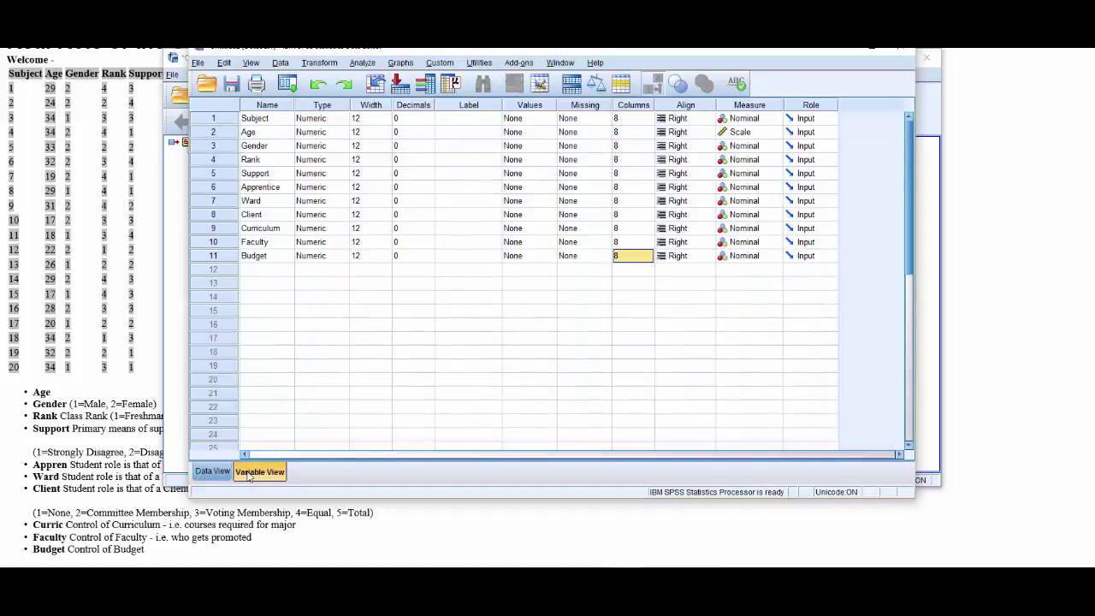
{"action": "left_click", "coordinate": [524, 151]}
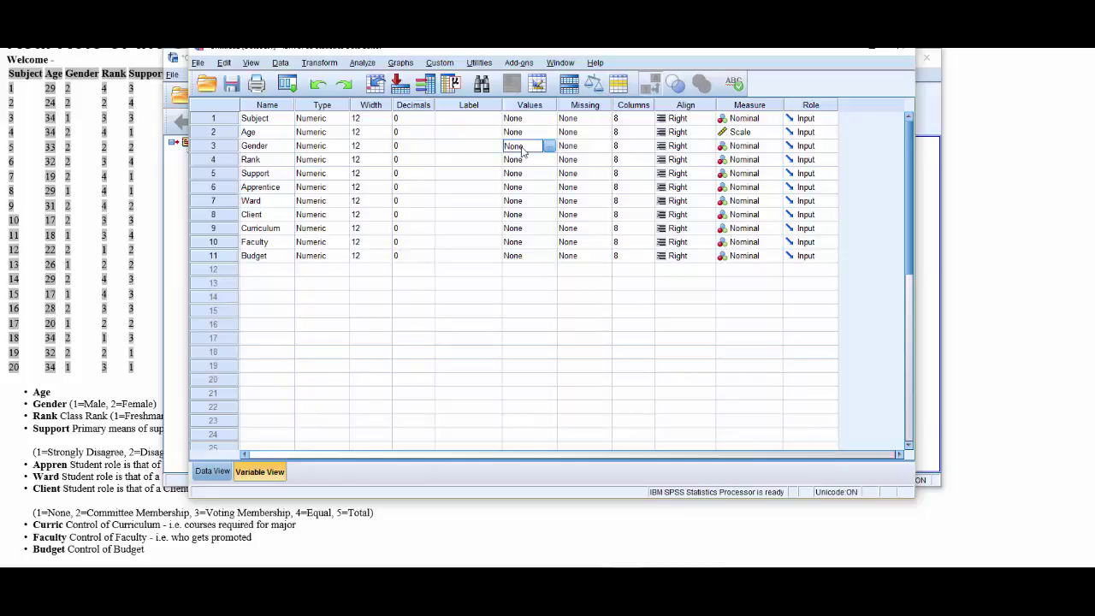
{"action": "left_click", "coordinate": [550, 146]}
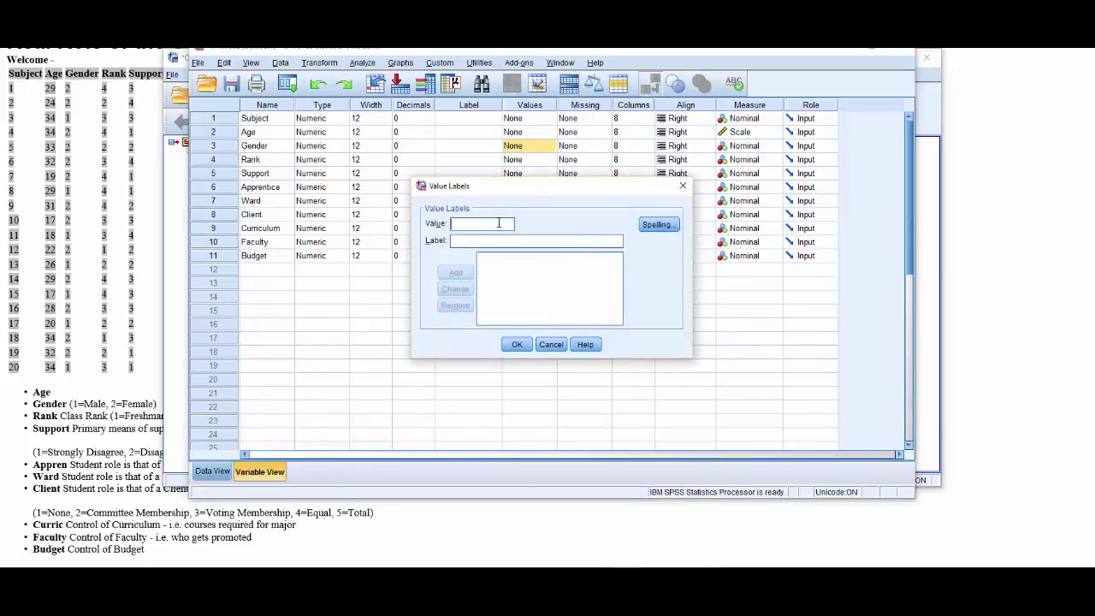
{"action": "type", "text": "1"}
{"action": "type", "text": "Male"}
{"action": "left_click", "coordinate": [454, 272]}
{"action": "type", "text": "2"}
{"action": "left_click", "coordinate": [468, 241]}
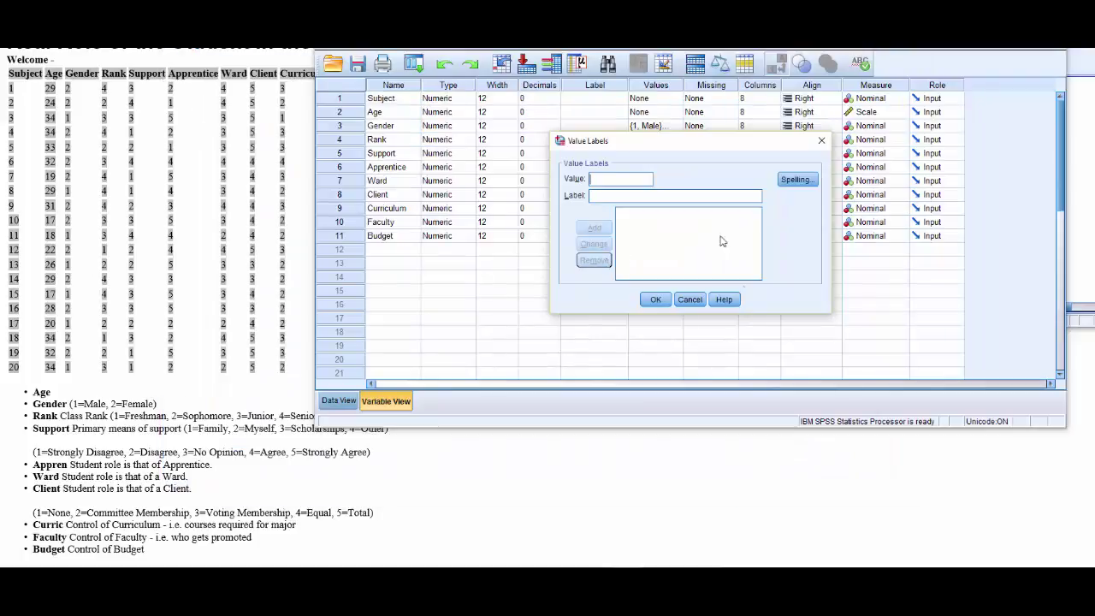
{"action": "left_click", "coordinate": [660, 301]}
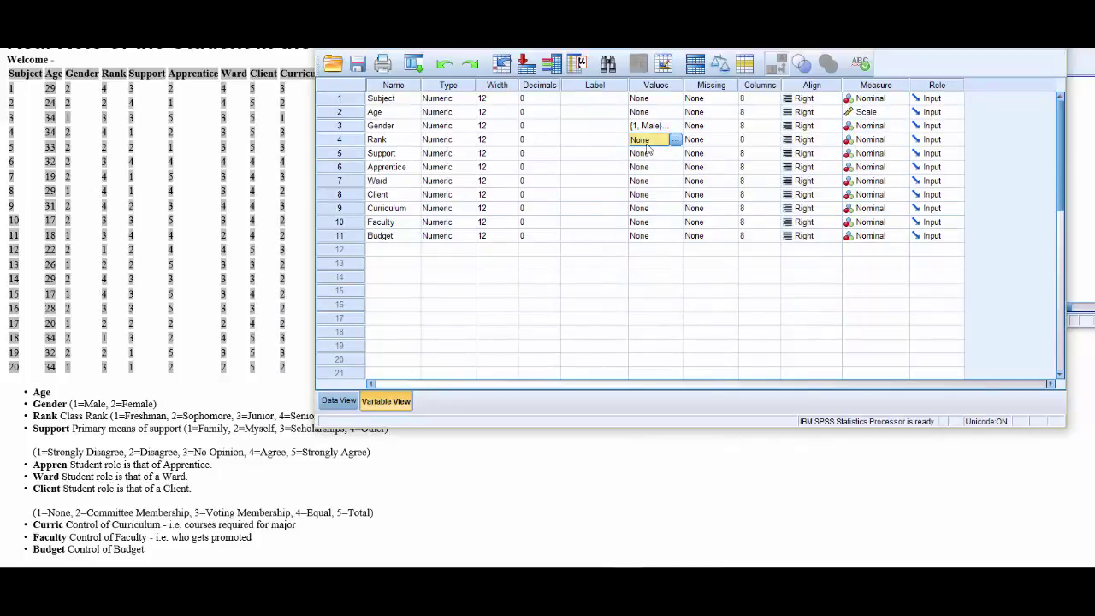
Add the value labels 1 = Freshman and 2 = Sophomore to the Rank variable.
{"action": "left_click", "coordinate": [676, 140]}
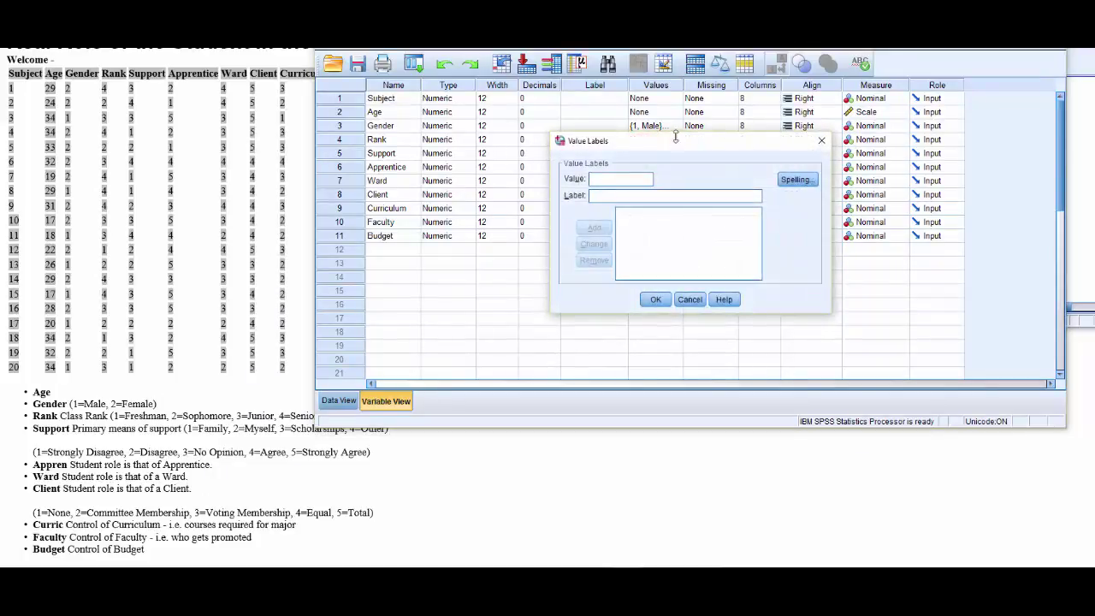
{"action": "type", "text": "1"}
{"action": "left_click", "coordinate": [607, 195]}
{"action": "type", "text": "Freshman"}
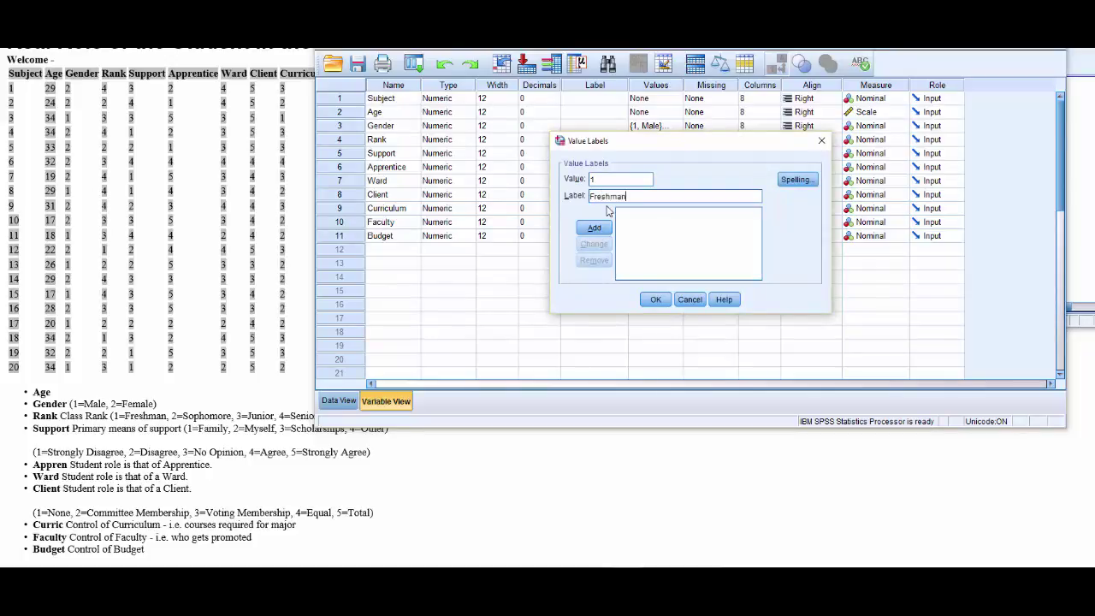
{"action": "left_click", "coordinate": [594, 228]}
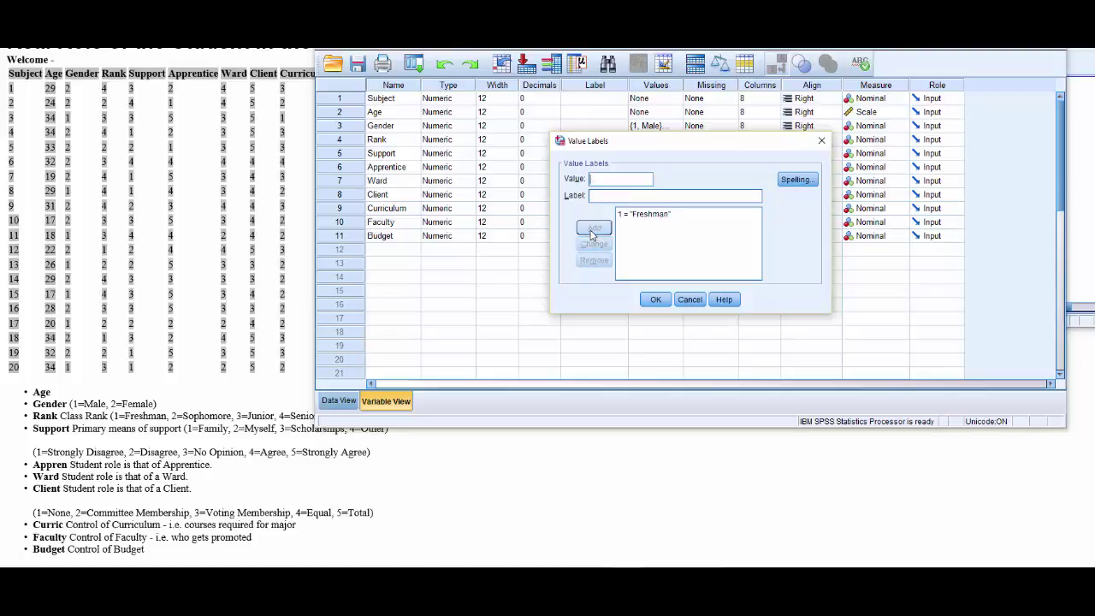
{"action": "type", "text": "2"}
{"action": "key", "text": "Tab"}
{"action": "type", "text": "Soph"}
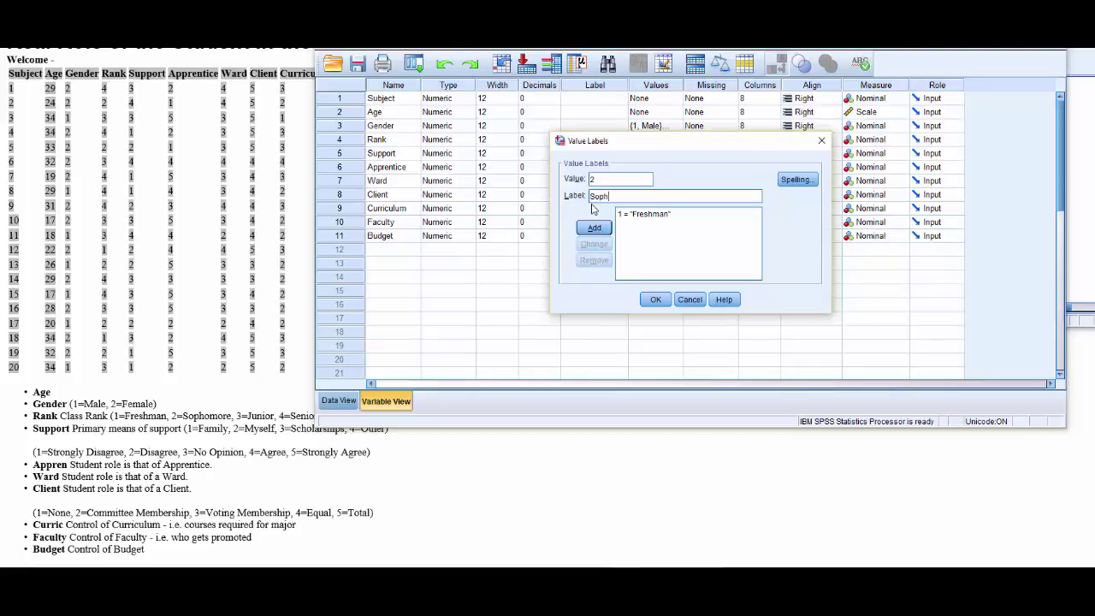
{"action": "type", "text": "omore"}
{"action": "left_click", "coordinate": [592, 229]}
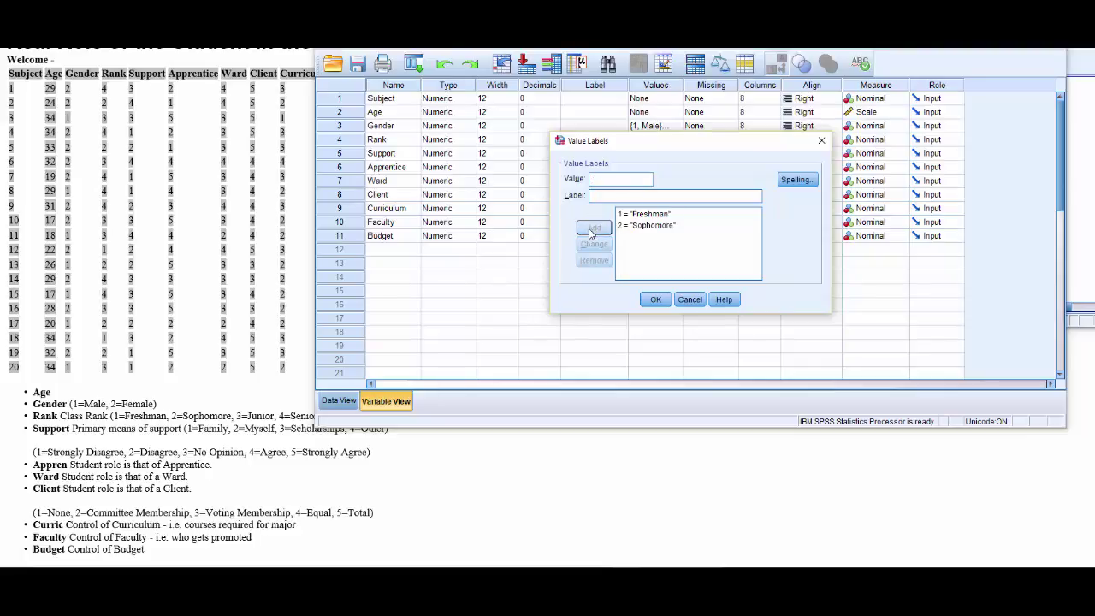
Complete the Rank value labels with 3 = Junior, 4 = Senior and 5 = Other, and accept them.
{"action": "type", "text": "3"}
{"action": "type", "text": "Junior"}
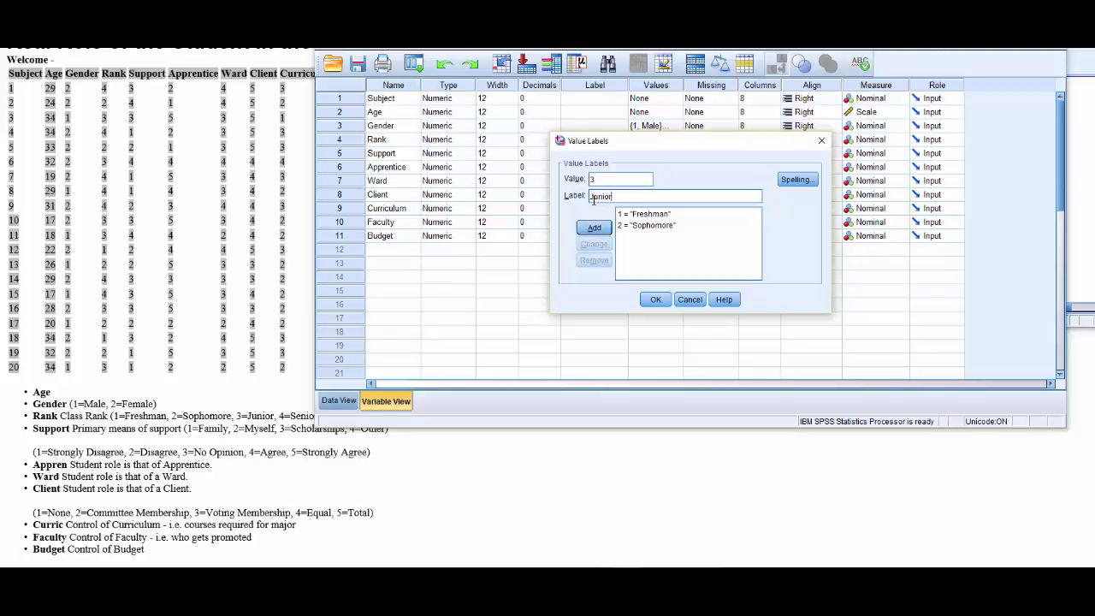
{"action": "left_click", "coordinate": [595, 227]}
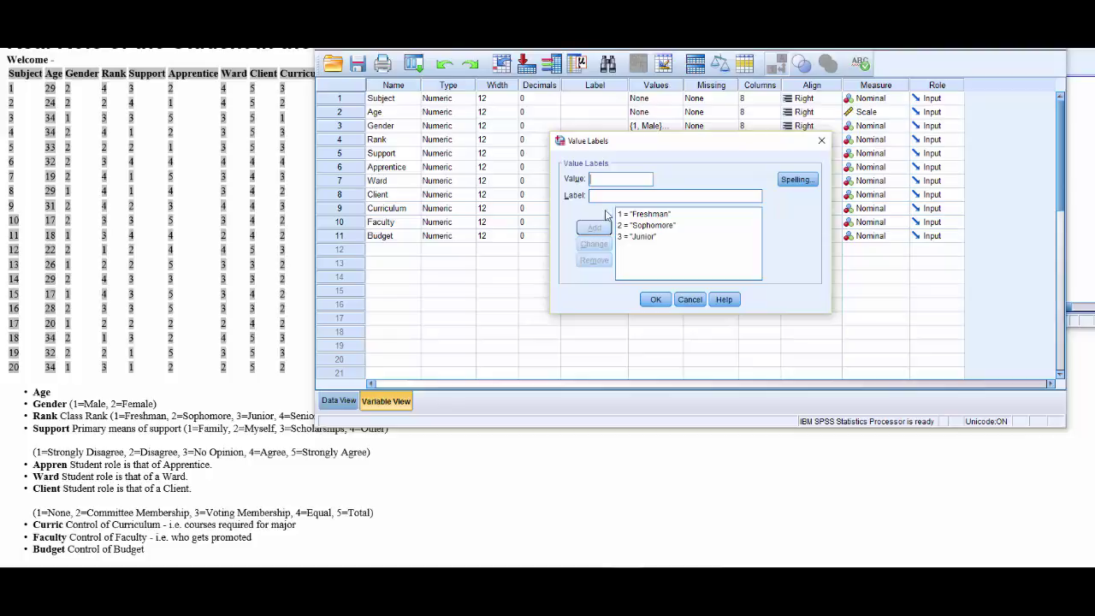
{"action": "type", "text": "4"}
{"action": "left_click", "coordinate": [608, 198]}
{"action": "type", "text": "Se"}
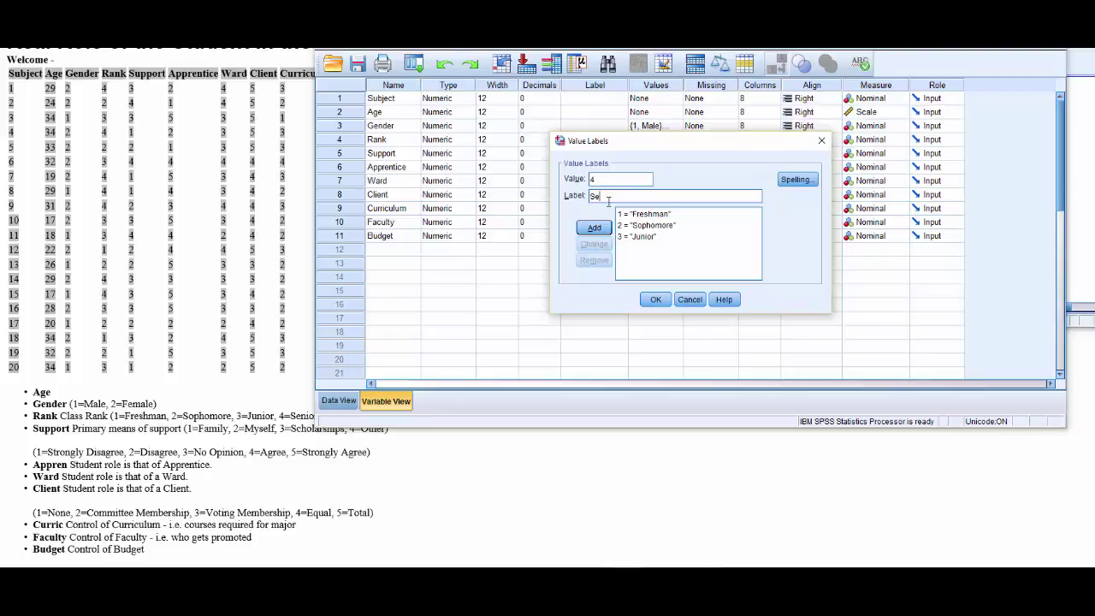
{"action": "type", "text": "nior"}
{"action": "left_click", "coordinate": [599, 228]}
{"action": "type", "text": "5"}
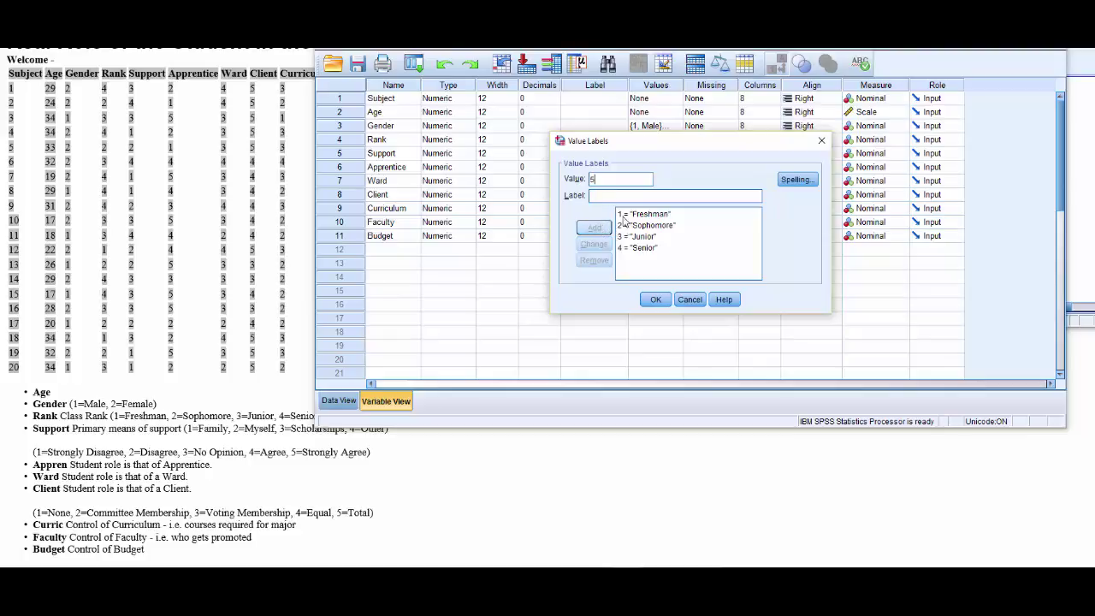
{"action": "type", "text": "Other"}
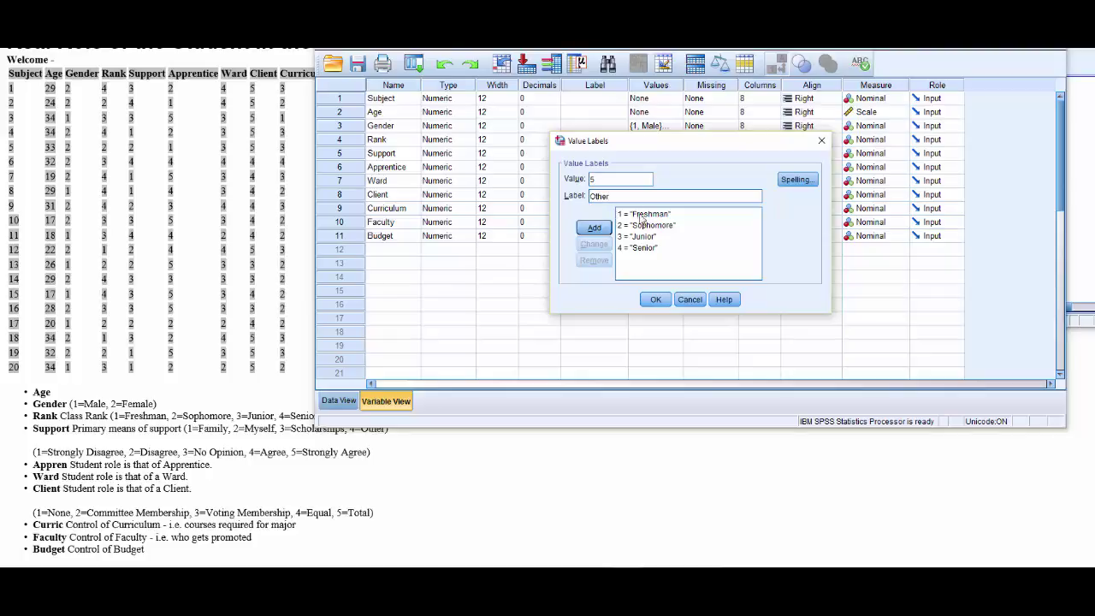
{"action": "left_click", "coordinate": [609, 228]}
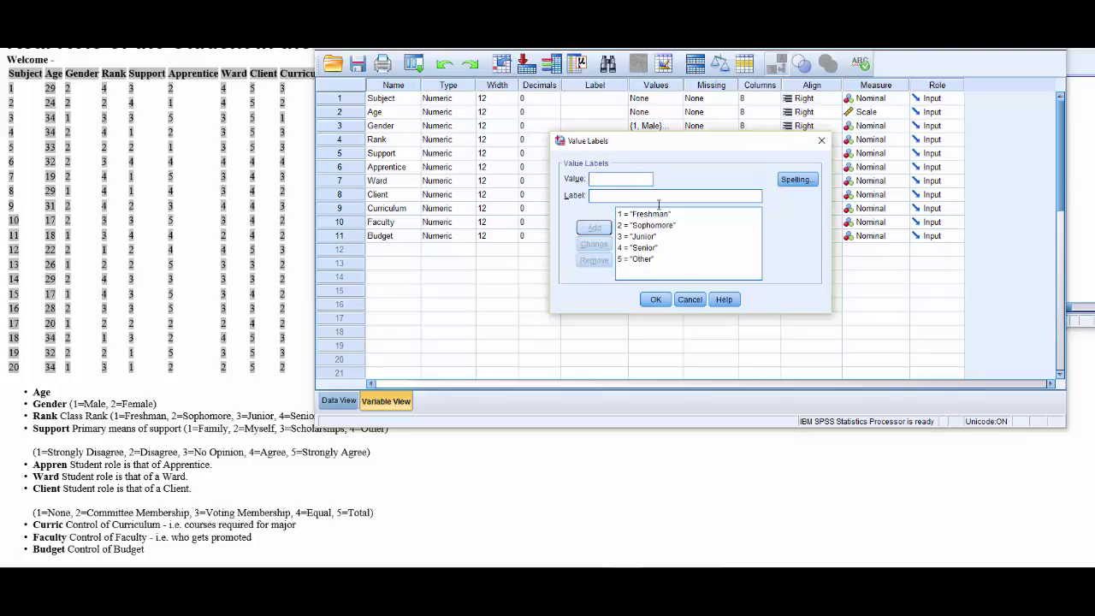
{"action": "left_click", "coordinate": [657, 299]}
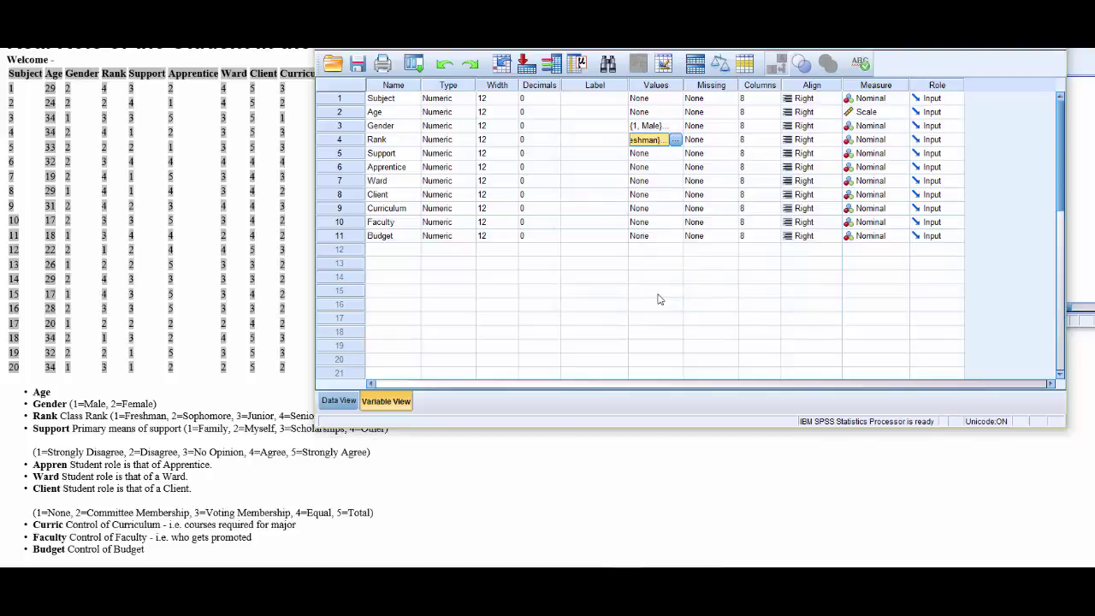
Add the value labels 1 = Family and 2 = Myself to the Support variable.
{"action": "left_click", "coordinate": [640, 154]}
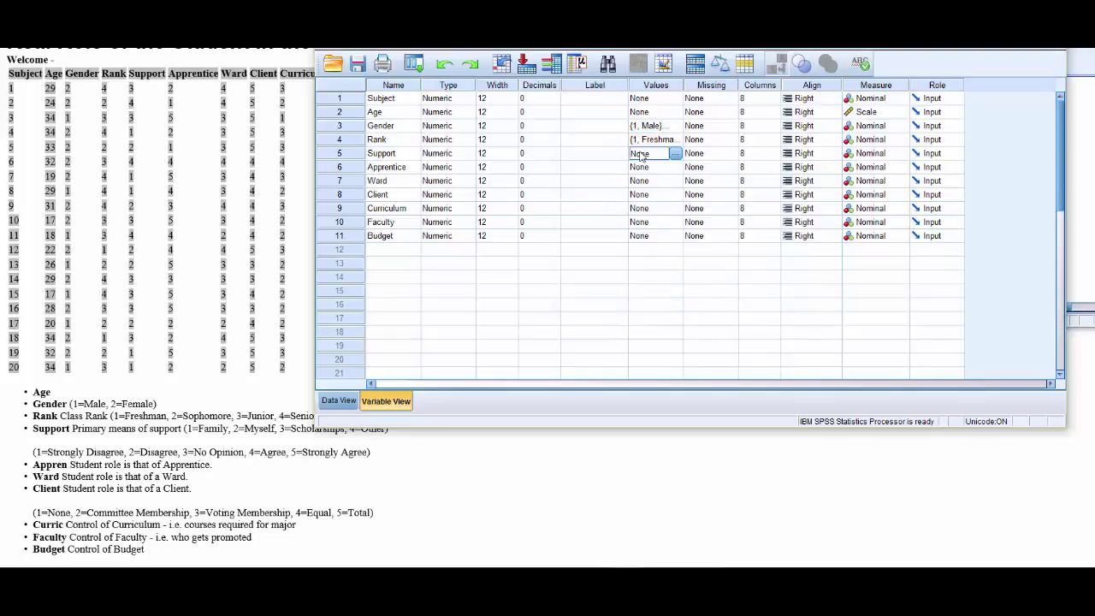
{"action": "left_click", "coordinate": [675, 154]}
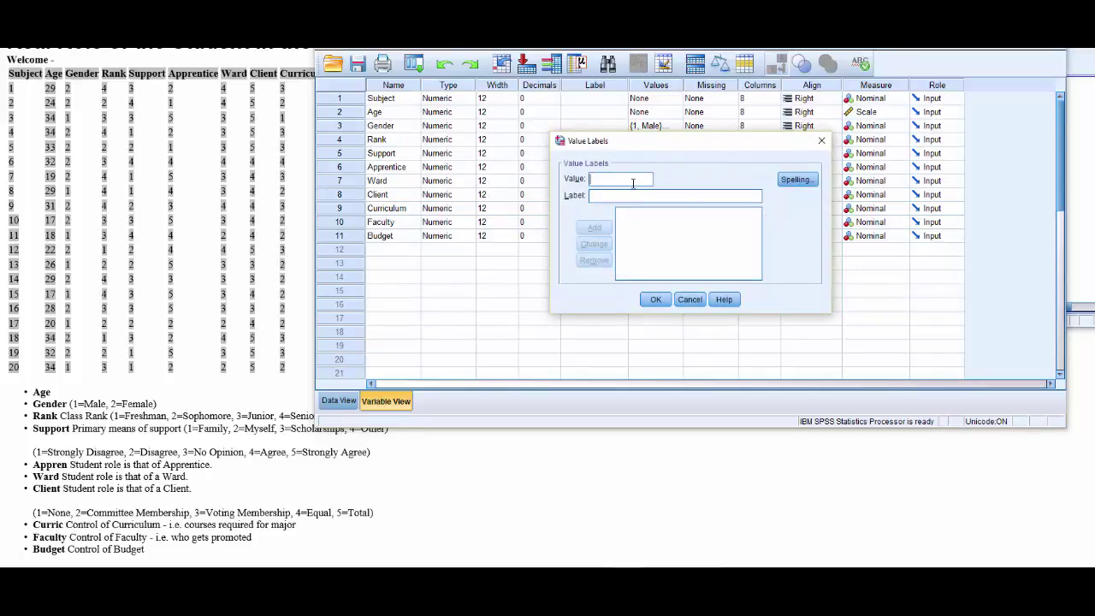
{"action": "type", "text": "1"}
{"action": "type", "text": "Family"}
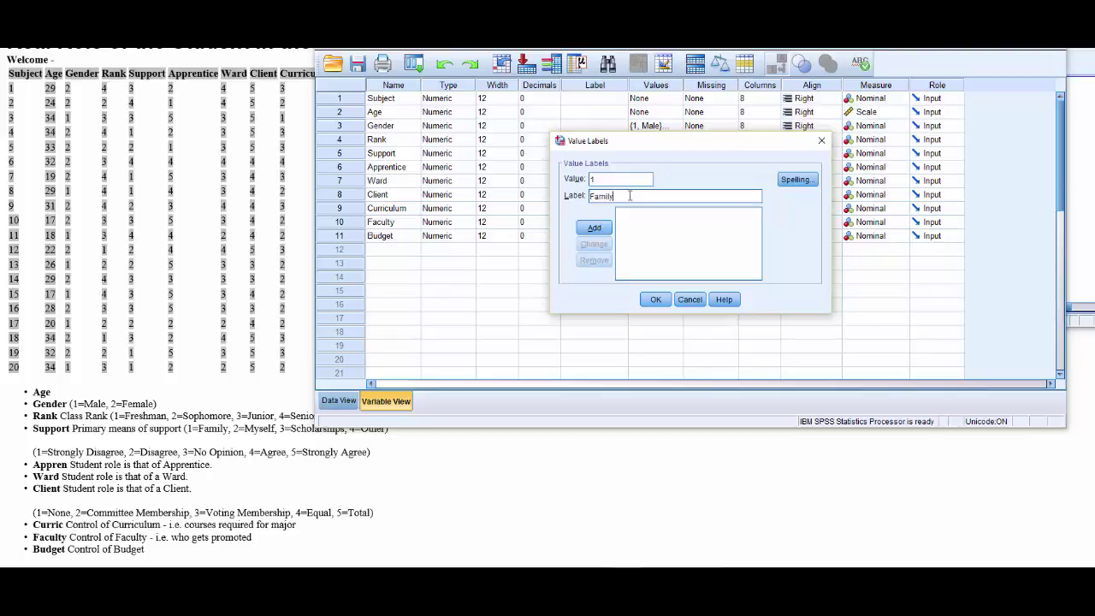
{"action": "left_click", "coordinate": [593, 229]}
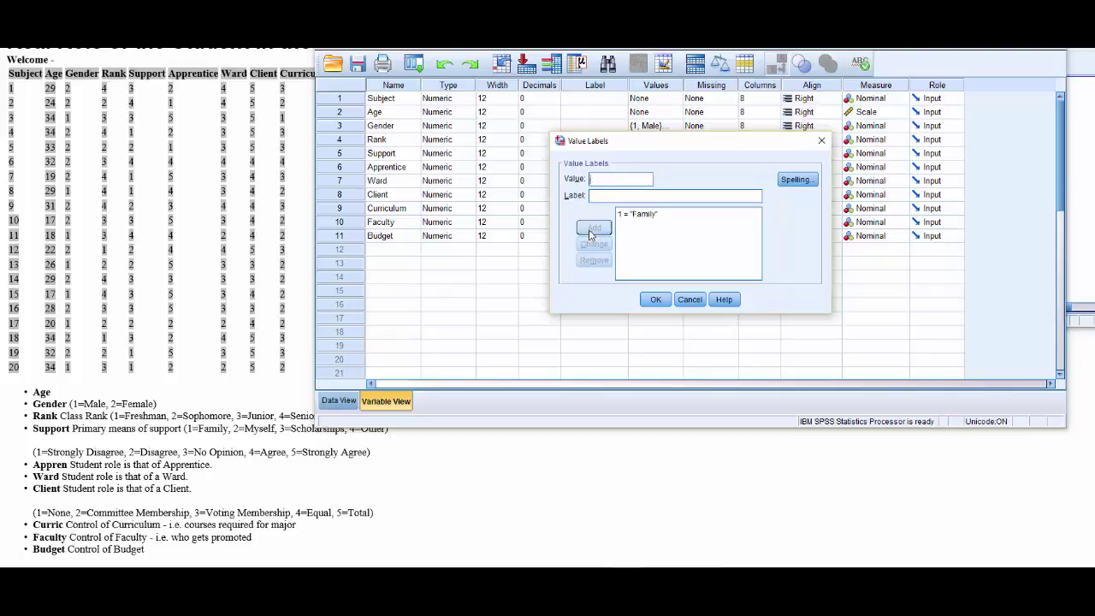
{"action": "type", "text": "2"}
{"action": "left_click", "coordinate": [604, 197]}
{"action": "type", "text": "Myse"}
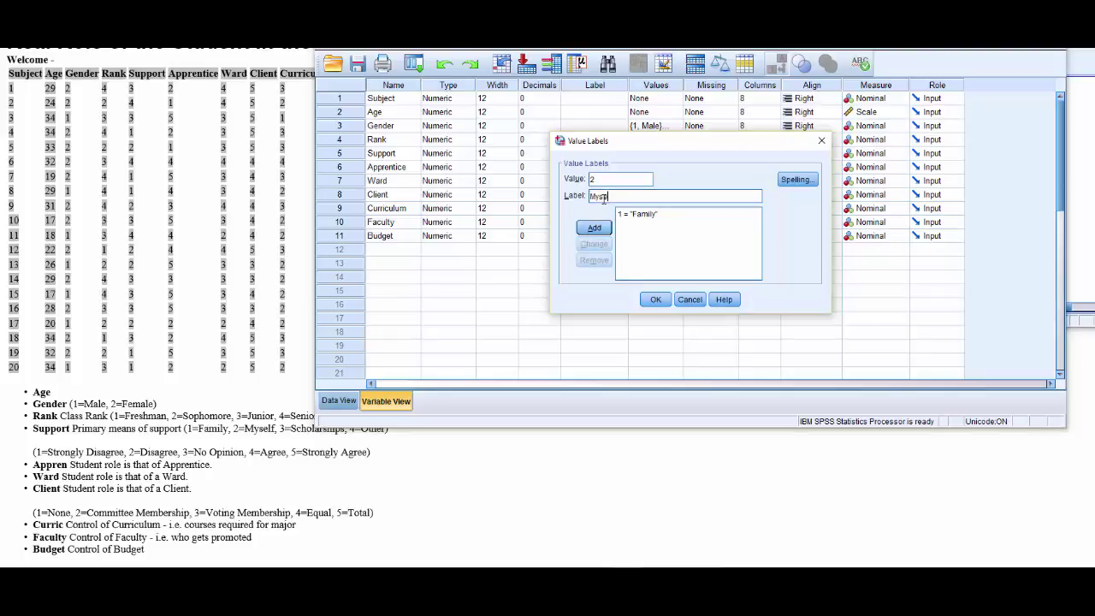
{"action": "type", "text": "lf"}
{"action": "left_click", "coordinate": [593, 228]}
Complete the Support value labels with 3 = Scholarships and 4 = Other, and accept them.
{"action": "type", "text": "3"}
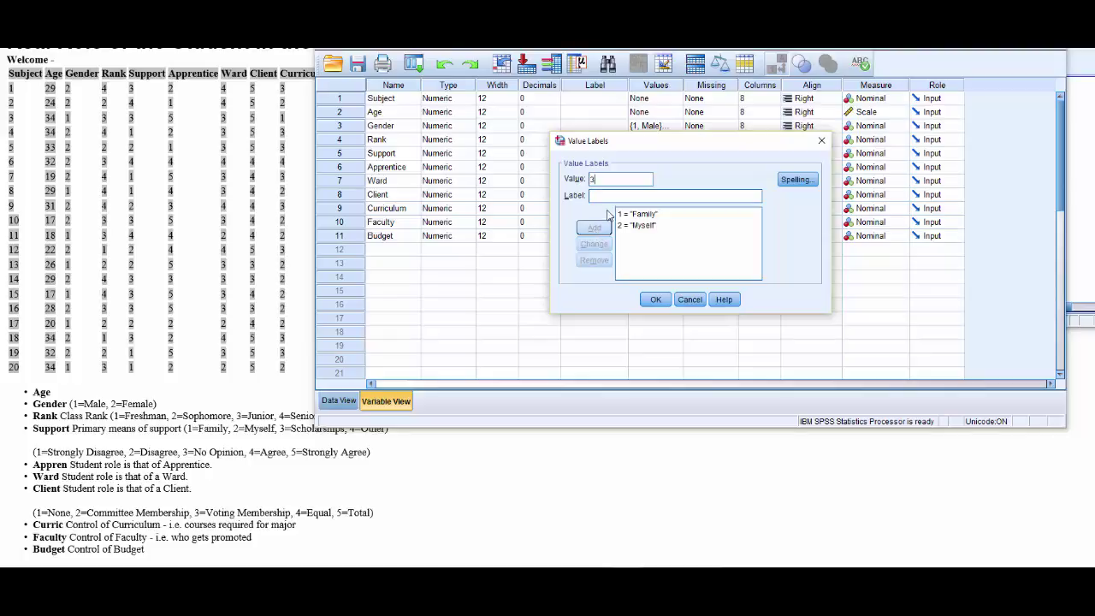
{"action": "left_click", "coordinate": [609, 195]}
{"action": "type", "text": "Scholar"}
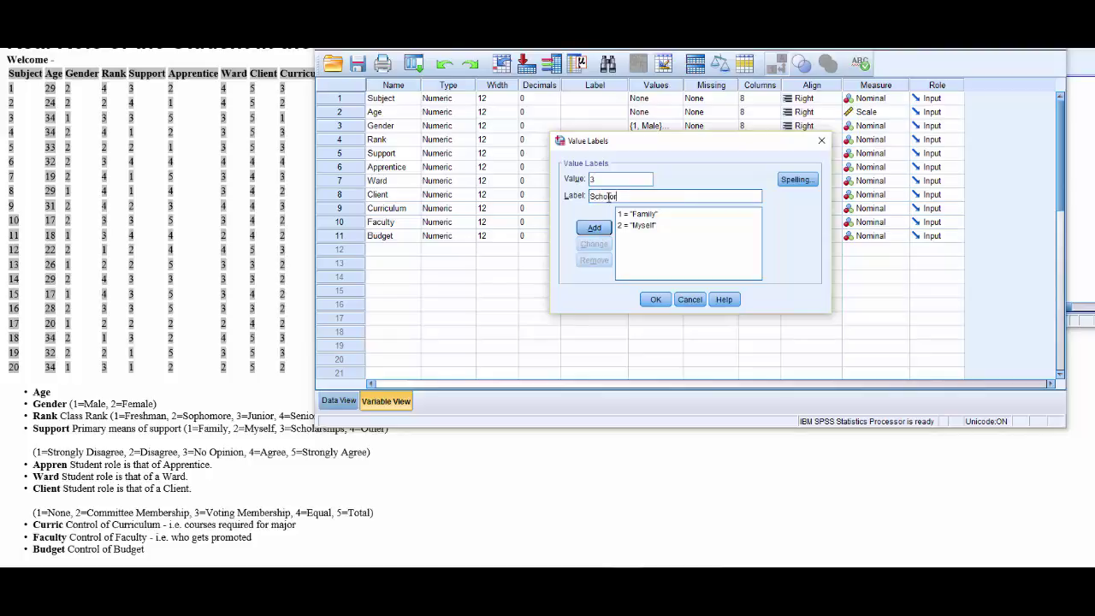
{"action": "type", "text": "ships"}
{"action": "left_click", "coordinate": [616, 196]}
{"action": "key", "text": "BackSpace"}
{"action": "type", "text": "a"}
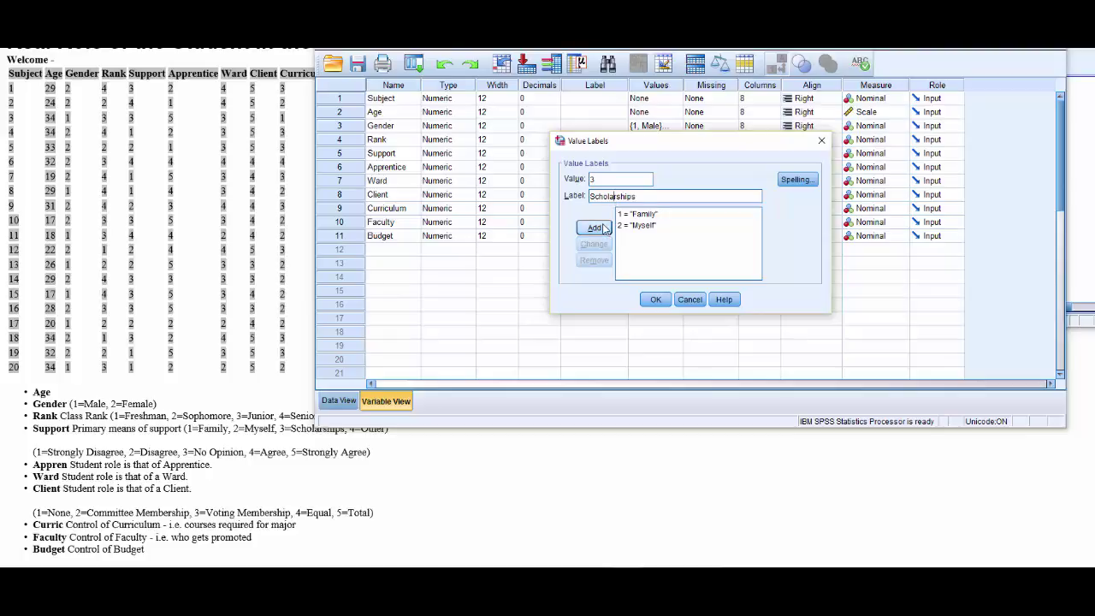
{"action": "left_click", "coordinate": [595, 228]}
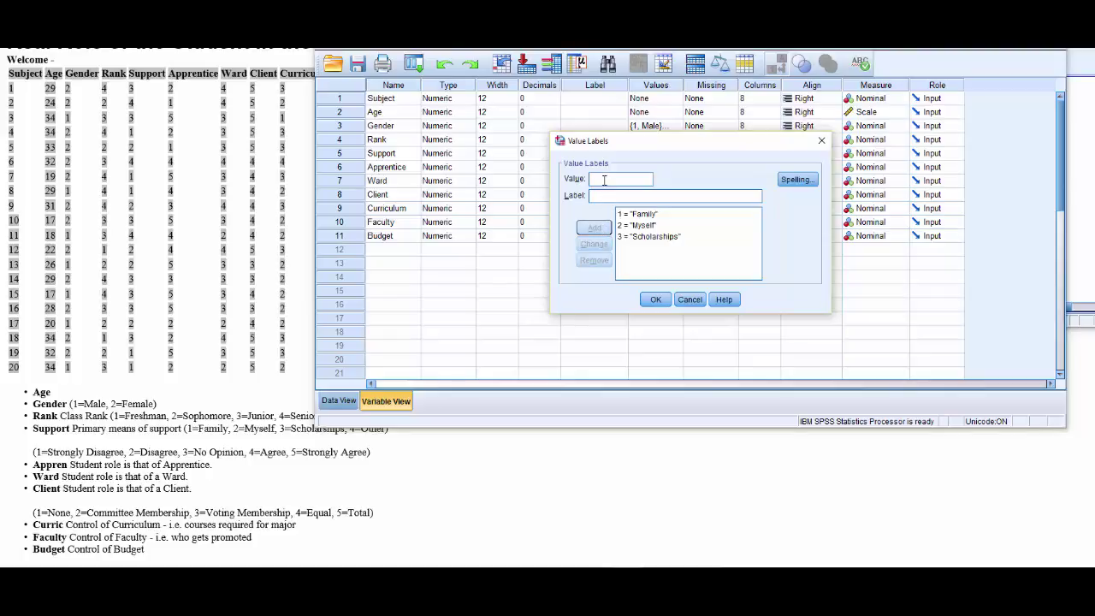
{"action": "type", "text": "4"}
{"action": "type", "text": "Other"}
{"action": "left_click", "coordinate": [595, 228]}
{"action": "left_click", "coordinate": [655, 299]}
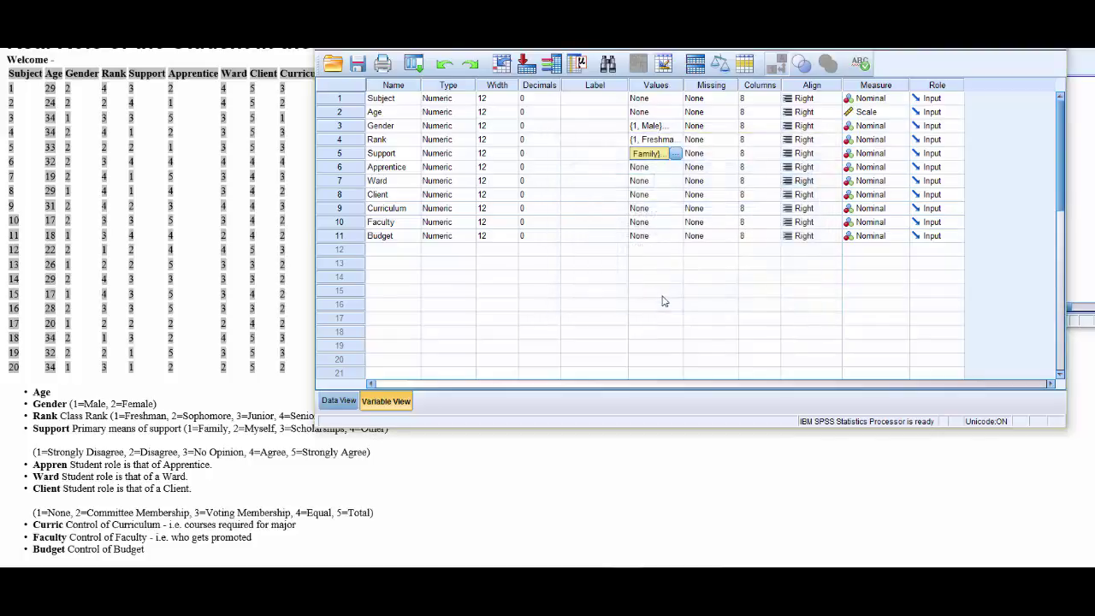
Add the value labels 1 = Strongly Disagree and 2 = Disagree to the Apprentice variable.
{"action": "left_click", "coordinate": [664, 170]}
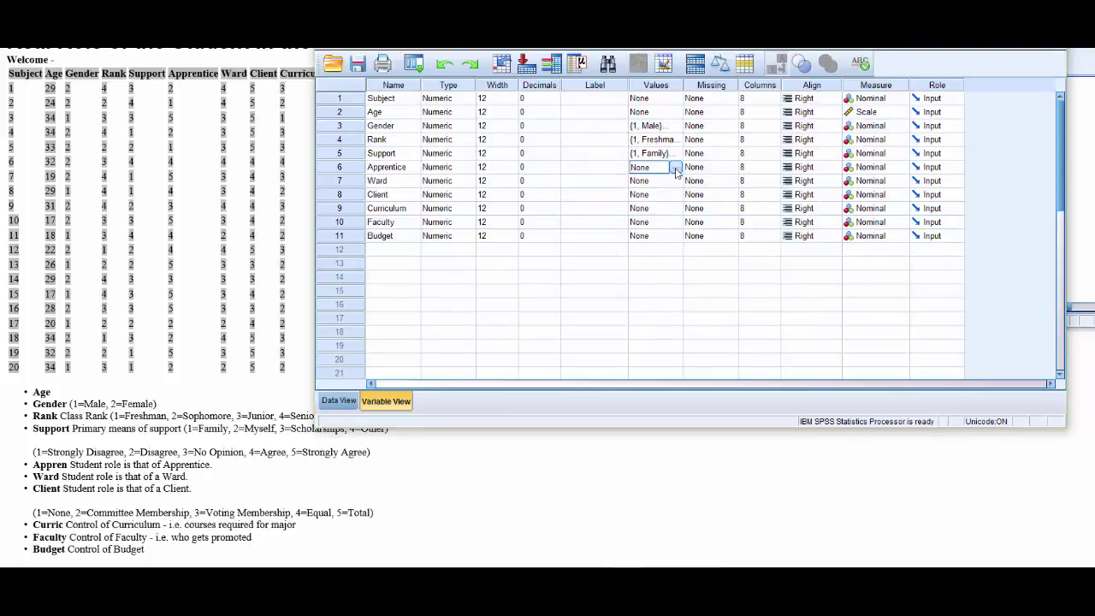
{"action": "left_click", "coordinate": [675, 168]}
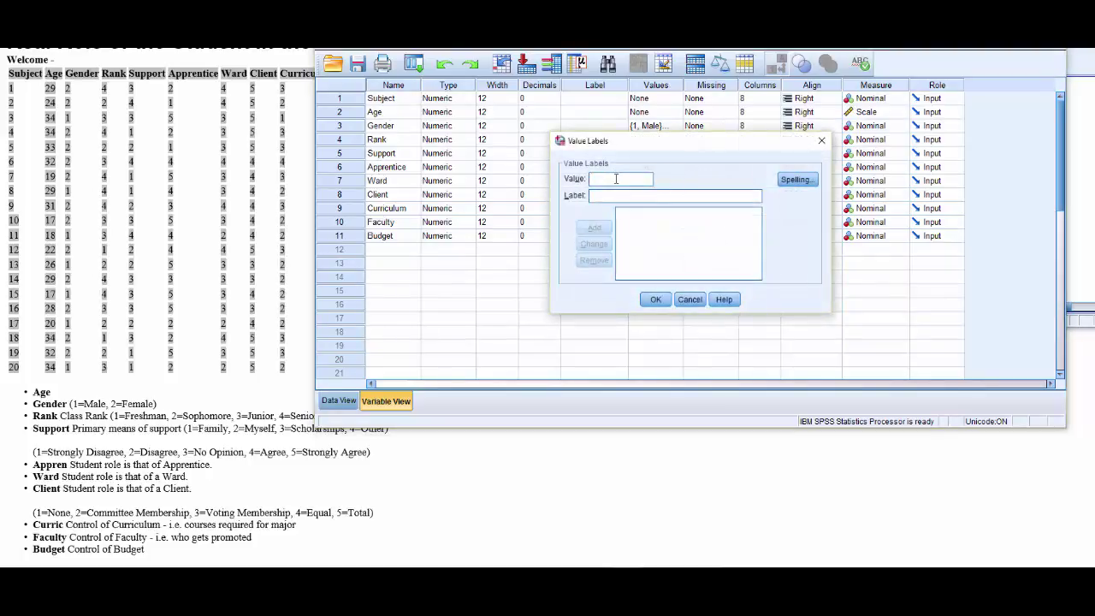
{"action": "type", "text": "1"}
{"action": "left_click", "coordinate": [621, 196]}
{"action": "type", "text": "Stro"}
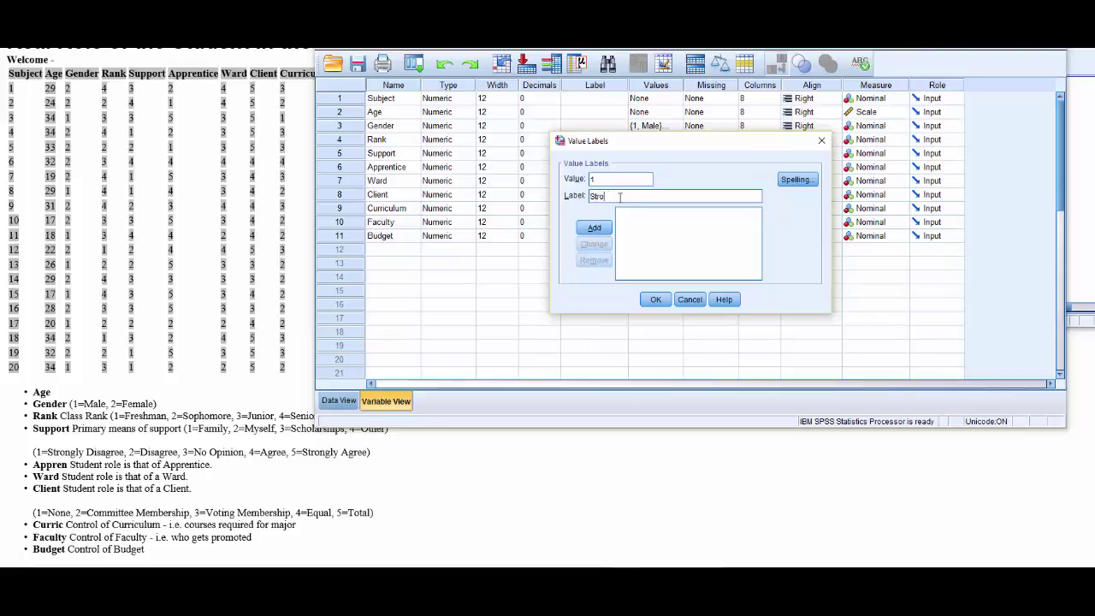
{"action": "type", "text": "ngly Disagree"}
{"action": "left_click", "coordinate": [591, 230]}
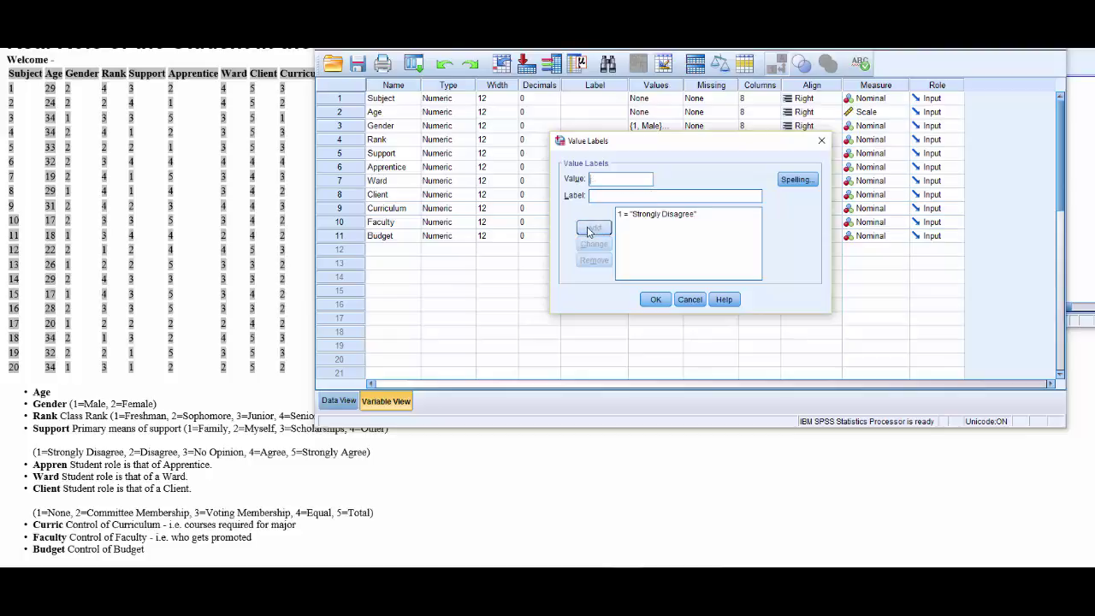
{"action": "type", "text": "2"}
{"action": "type", "text": "ag"}
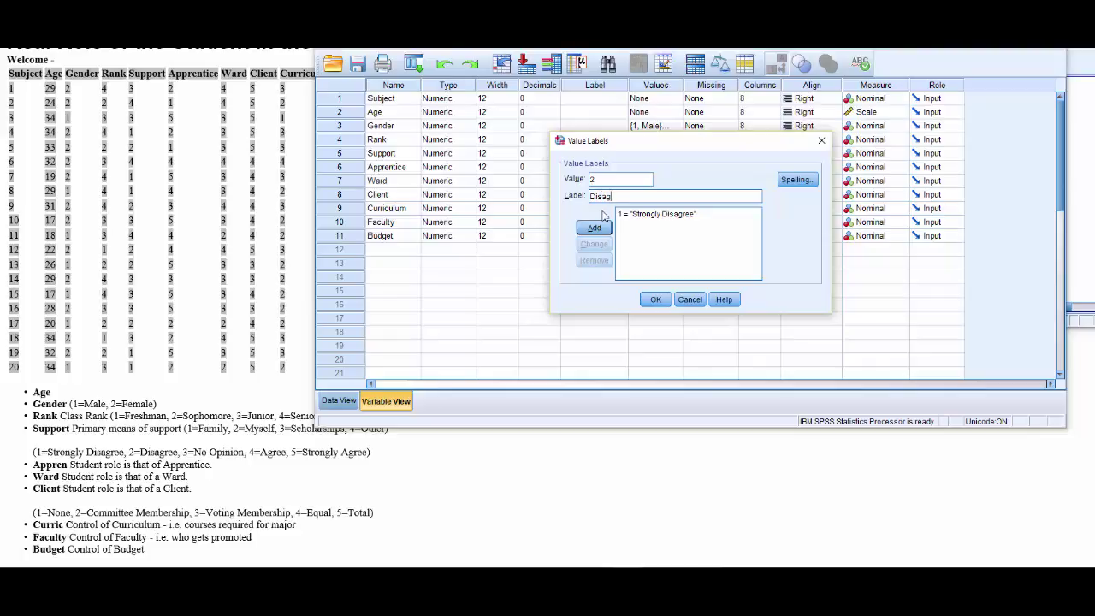
{"action": "type", "text": "ree"}
{"action": "left_click", "coordinate": [597, 227]}
Add the value labels 3 = No Opinion and 4 = Agree to the Apprentice variable.
{"action": "type", "text": "3"}
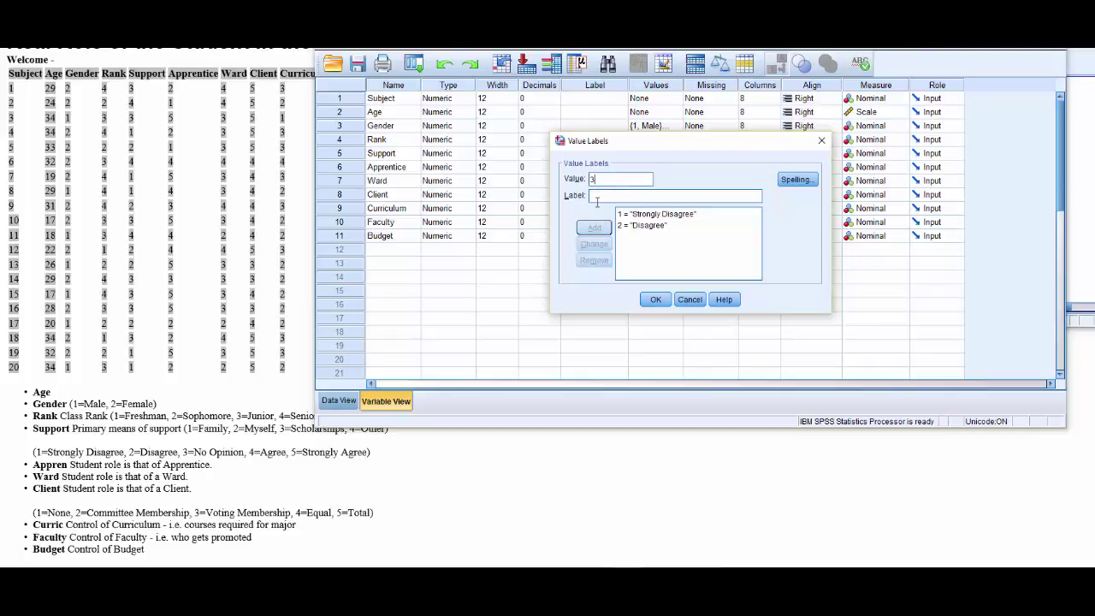
{"action": "left_click", "coordinate": [596, 199]}
{"action": "type", "text": "No Opinion"}
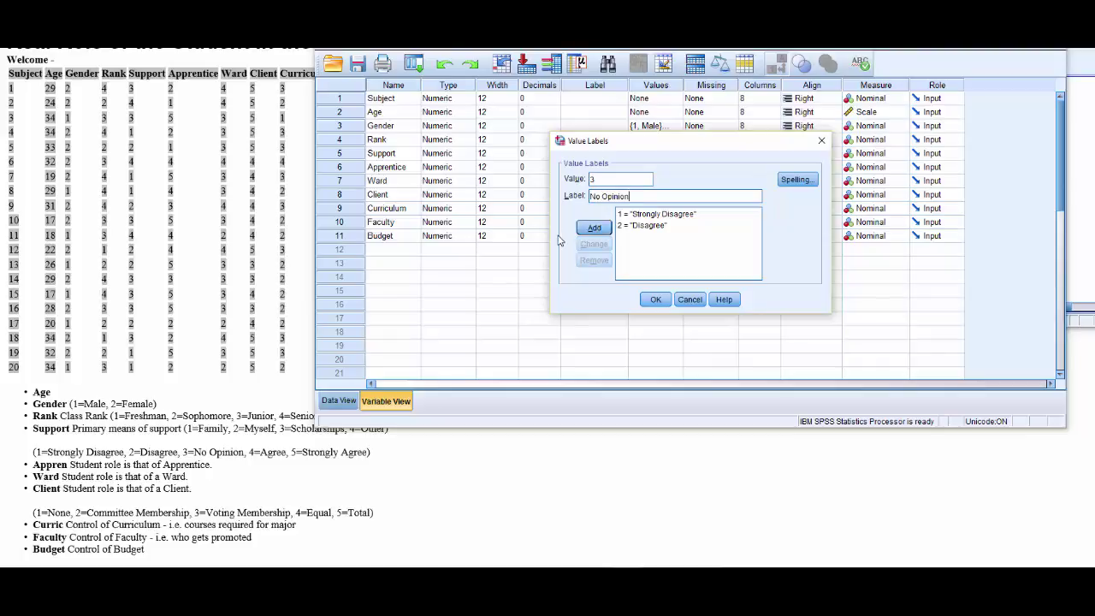
{"action": "left_click", "coordinate": [598, 228]}
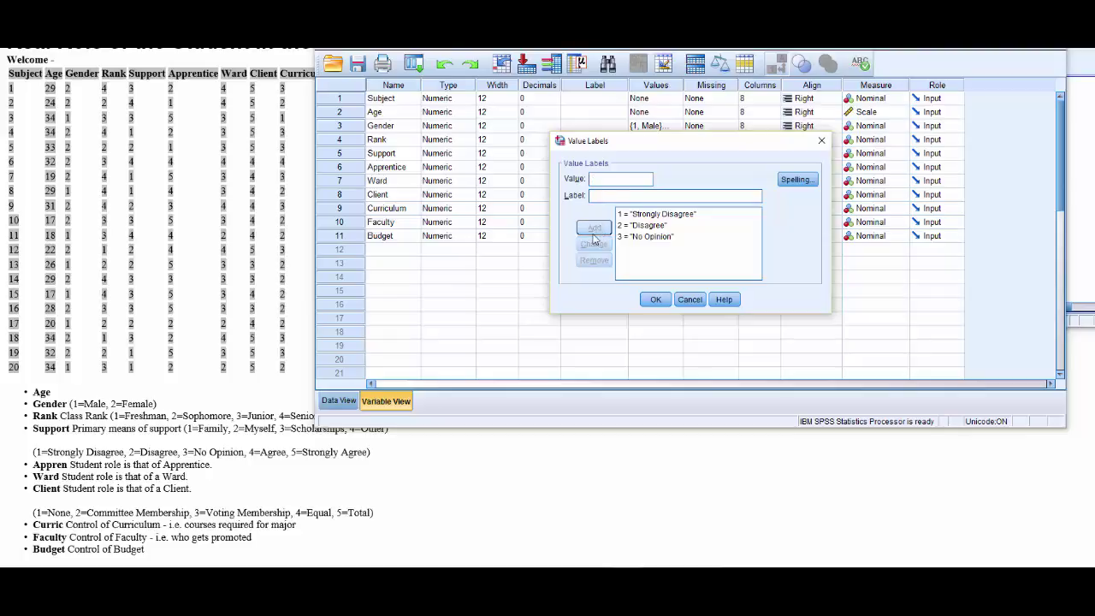
{"action": "type", "text": "4"}
{"action": "left_click", "coordinate": [609, 197]}
{"action": "type", "text": "Agree"}
{"action": "left_click", "coordinate": [594, 229]}
Complete the Apprentice value labels with 5 = Strongly Agree, and accept them.
{"action": "type", "text": "5"}
{"action": "type", "text": "Strongly"}
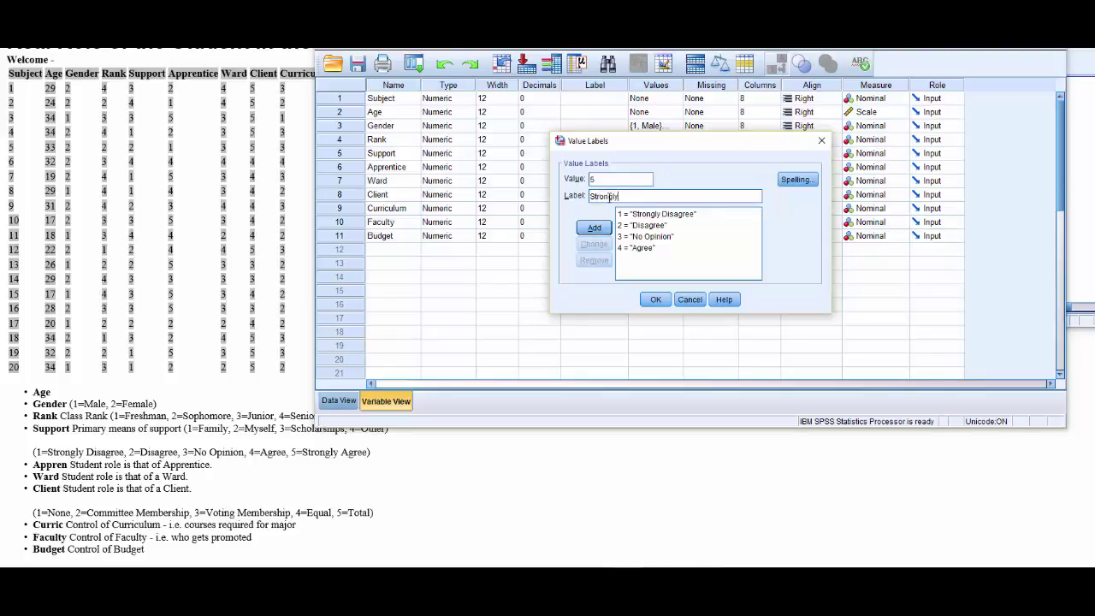
{"action": "type", "text": " Agree"}
{"action": "left_click", "coordinate": [661, 300]}
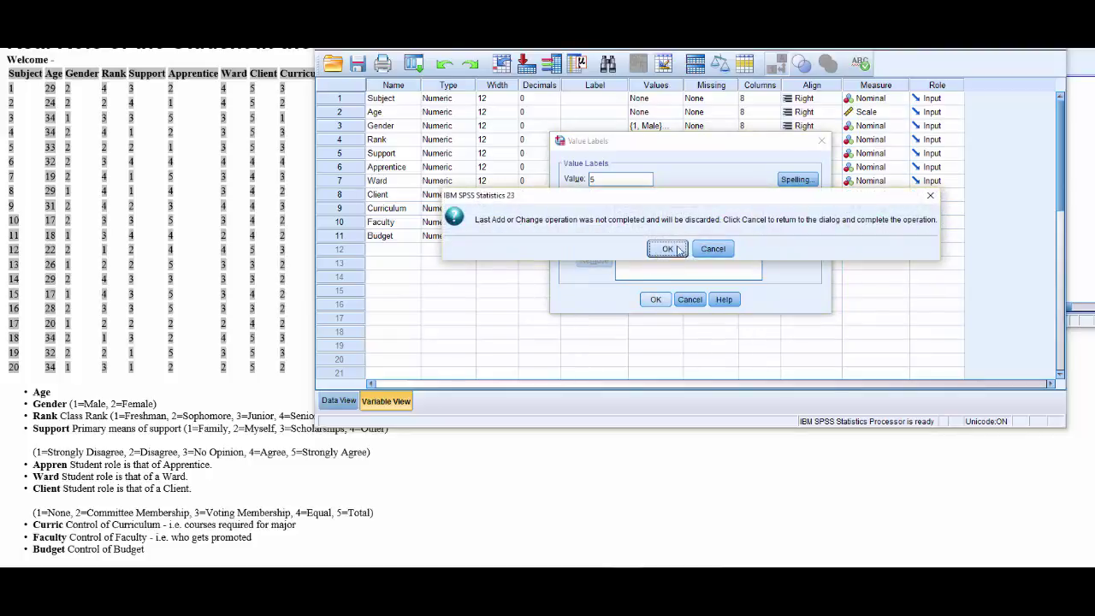
{"action": "left_click", "coordinate": [702, 250]}
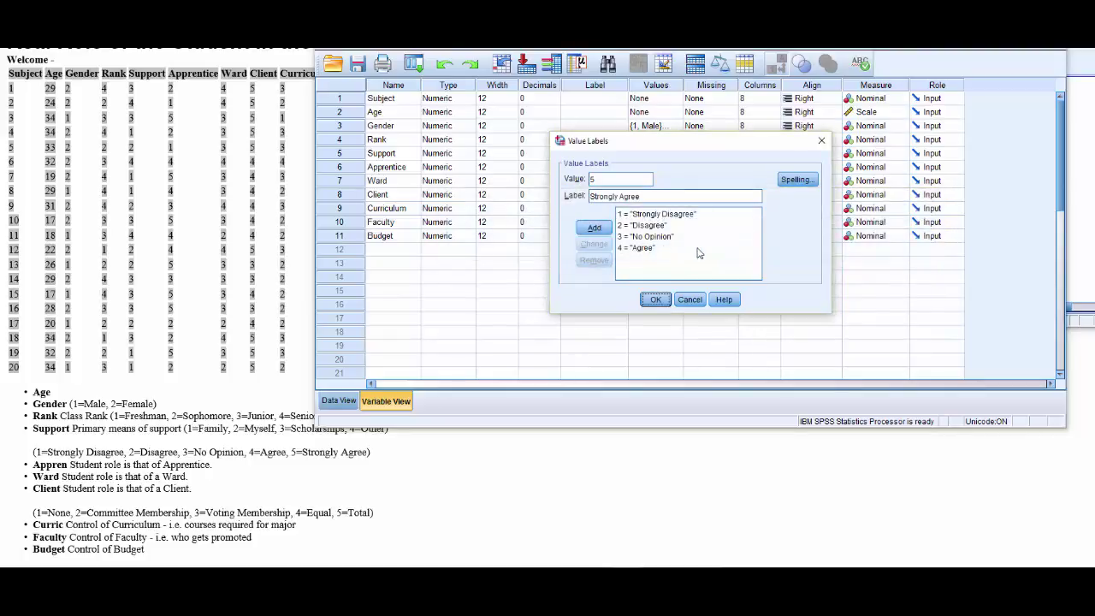
{"action": "left_click", "coordinate": [602, 231]}
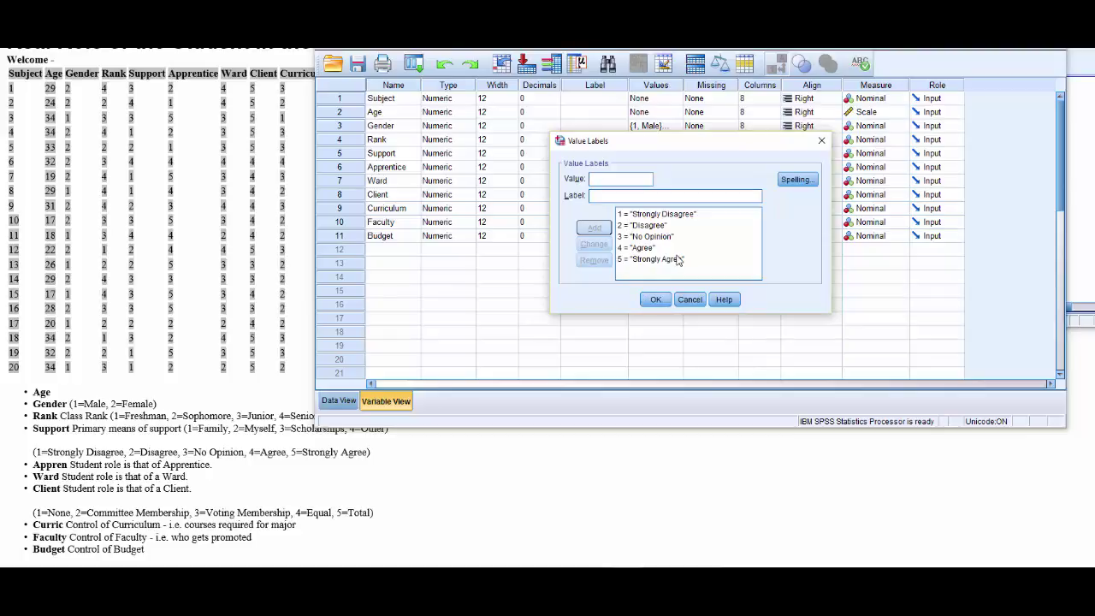
{"action": "left_click", "coordinate": [655, 300]}
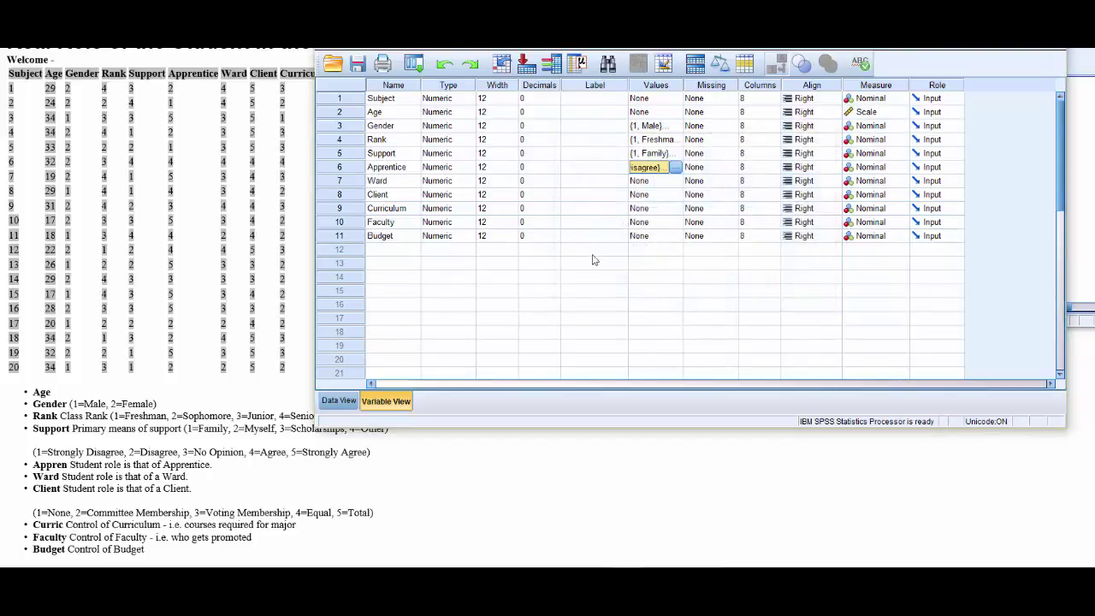
Copy the Apprentice value labels to the Ward and Client variables.
{"action": "left_click", "coordinate": [649, 180]}
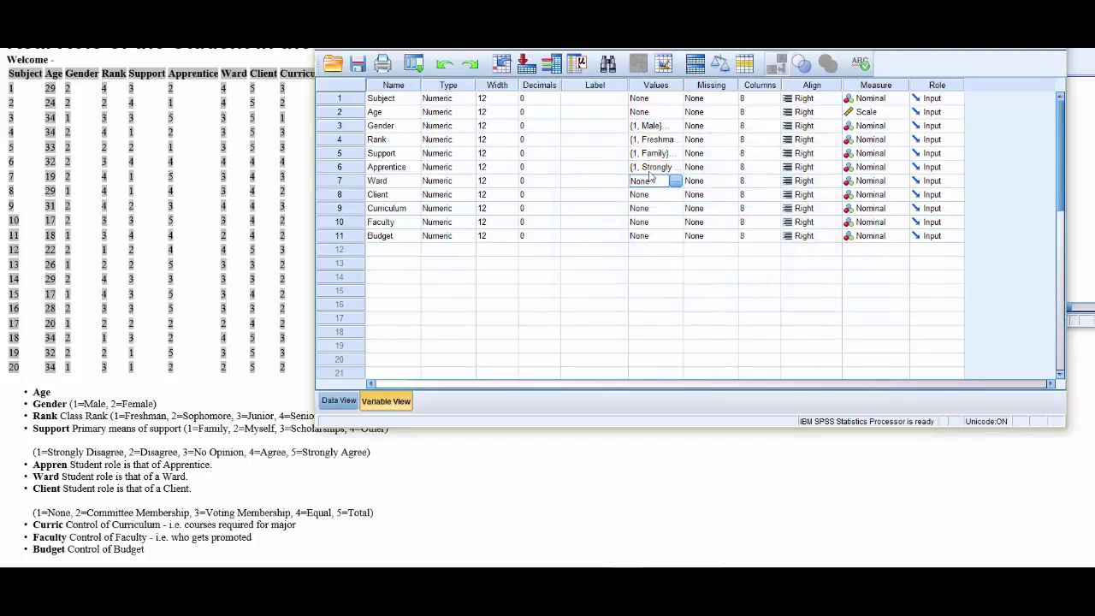
{"action": "left_click", "coordinate": [649, 169]}
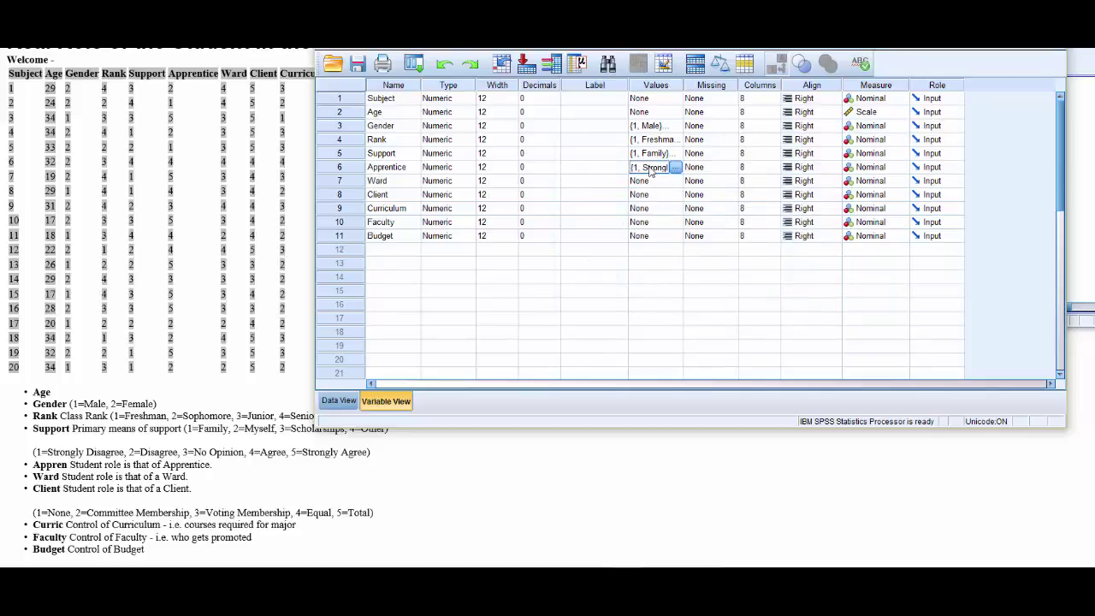
{"action": "right_click", "coordinate": [650, 171]}
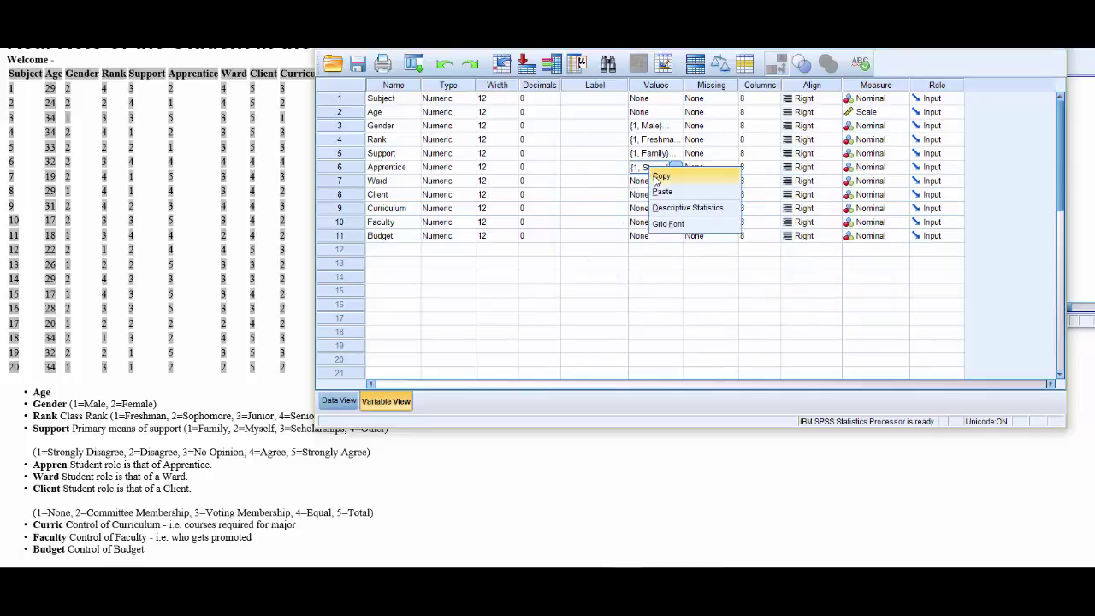
{"action": "left_click", "coordinate": [654, 183]}
{"action": "left_click_drag", "start_coordinate": [655, 182], "coordinate": [656, 196]}
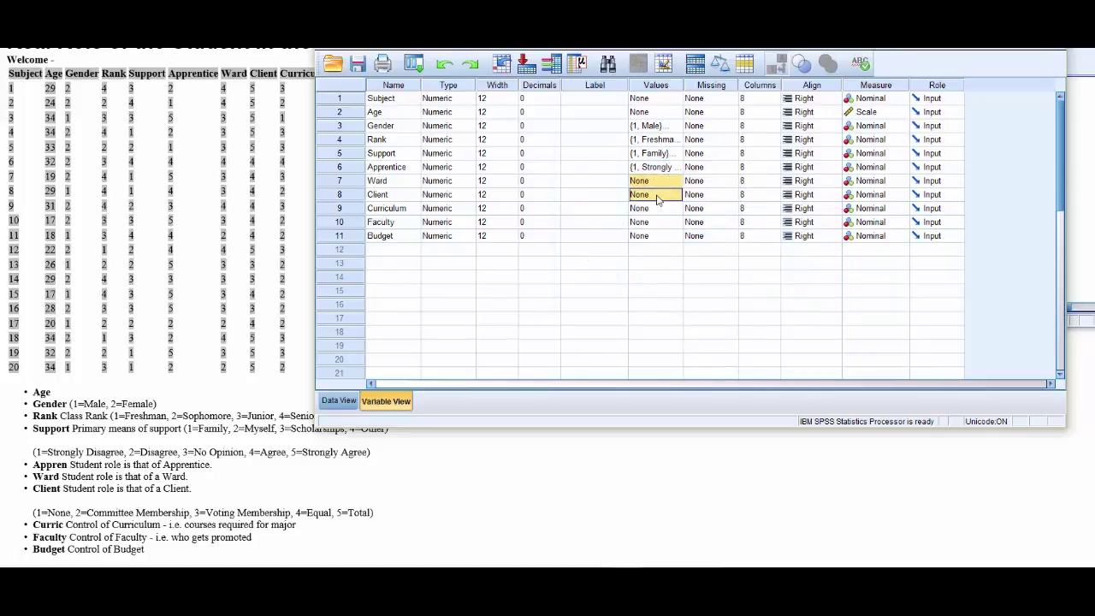
{"action": "right_click", "coordinate": [656, 196]}
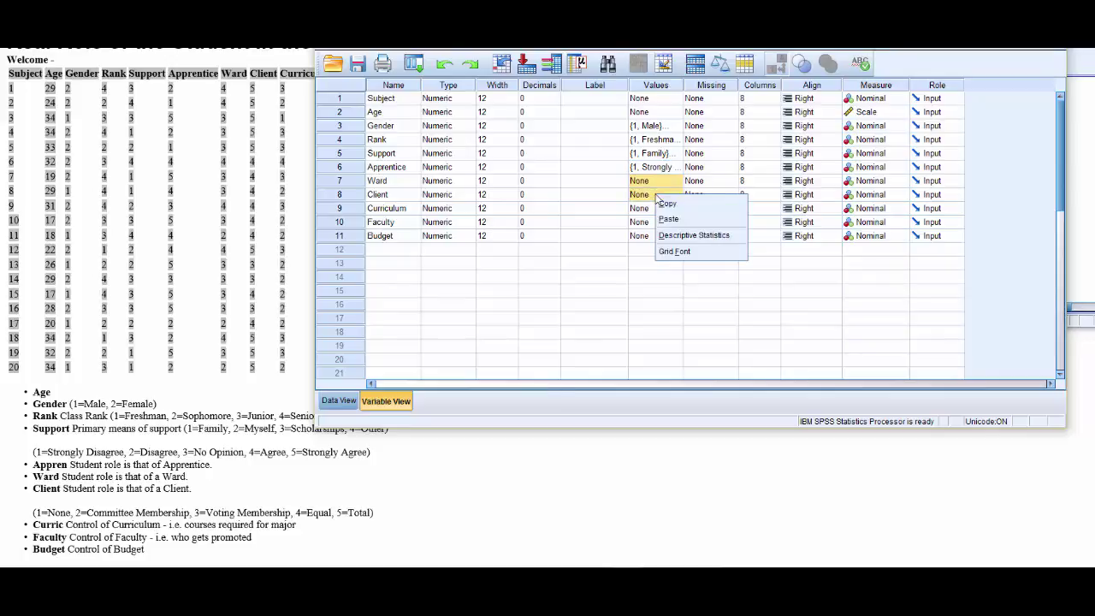
{"action": "left_click", "coordinate": [660, 219]}
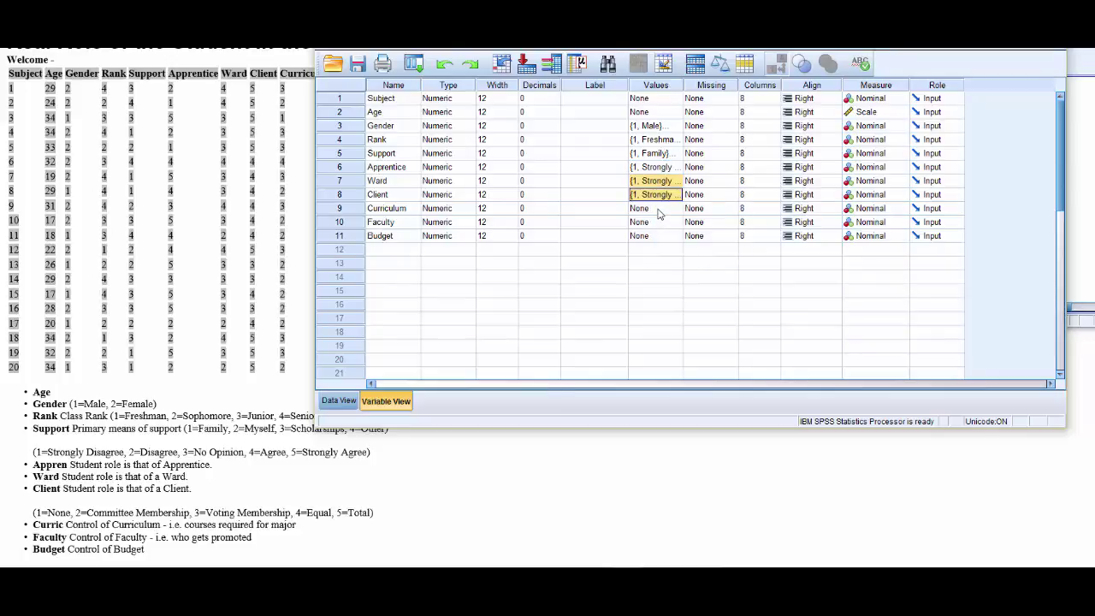
Add the value labels 1 = None and 2 = Committee Membership to the Curriculum variable.
{"action": "left_click", "coordinate": [659, 209]}
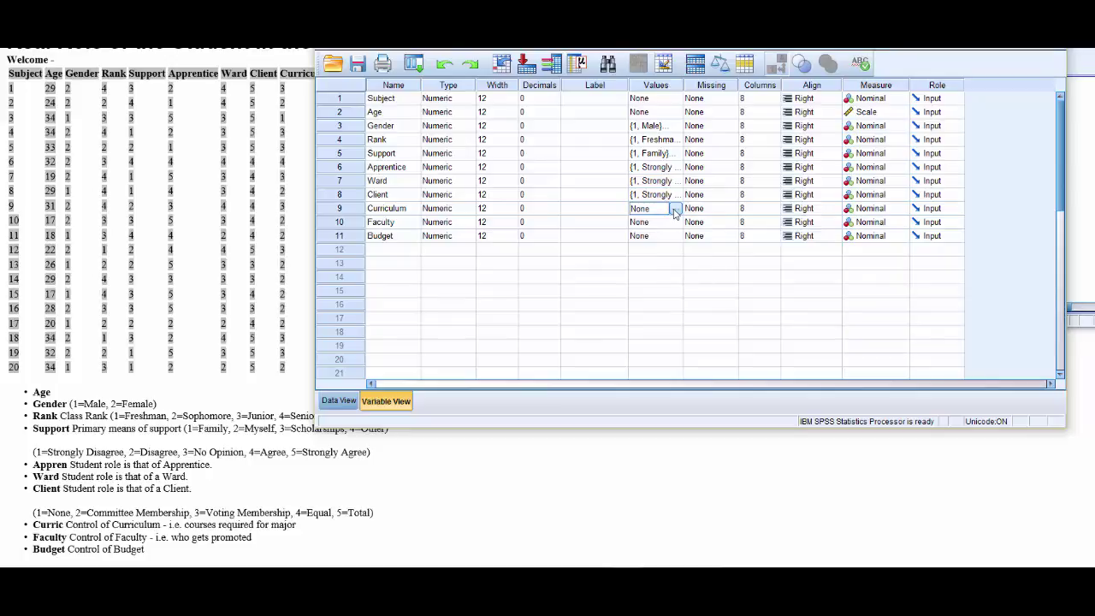
{"action": "left_click", "coordinate": [675, 212]}
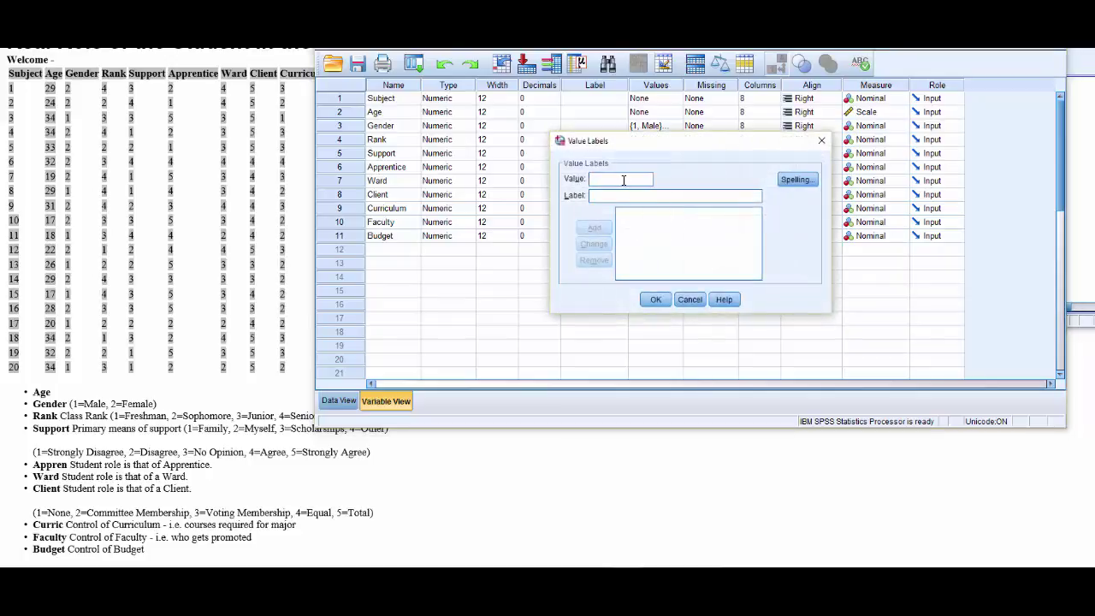
{"action": "type", "text": "1"}
{"action": "left_click", "coordinate": [621, 195]}
{"action": "type", "text": "None"}
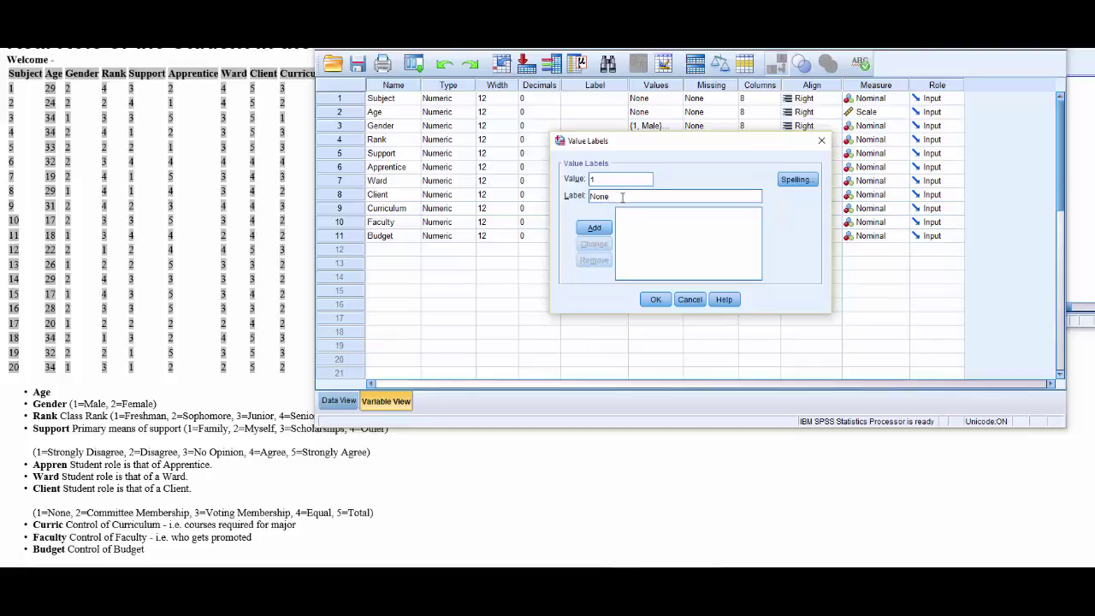
{"action": "left_click", "coordinate": [593, 228]}
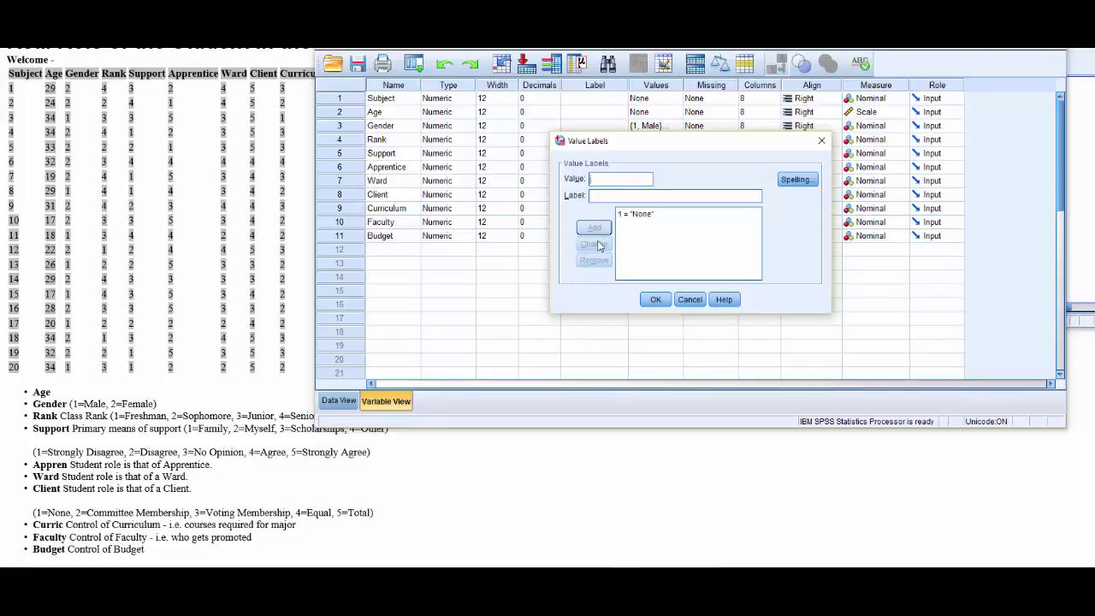
{"action": "type", "text": "2"}
{"action": "left_click", "coordinate": [599, 198]}
{"action": "type", "text": "Committee"}
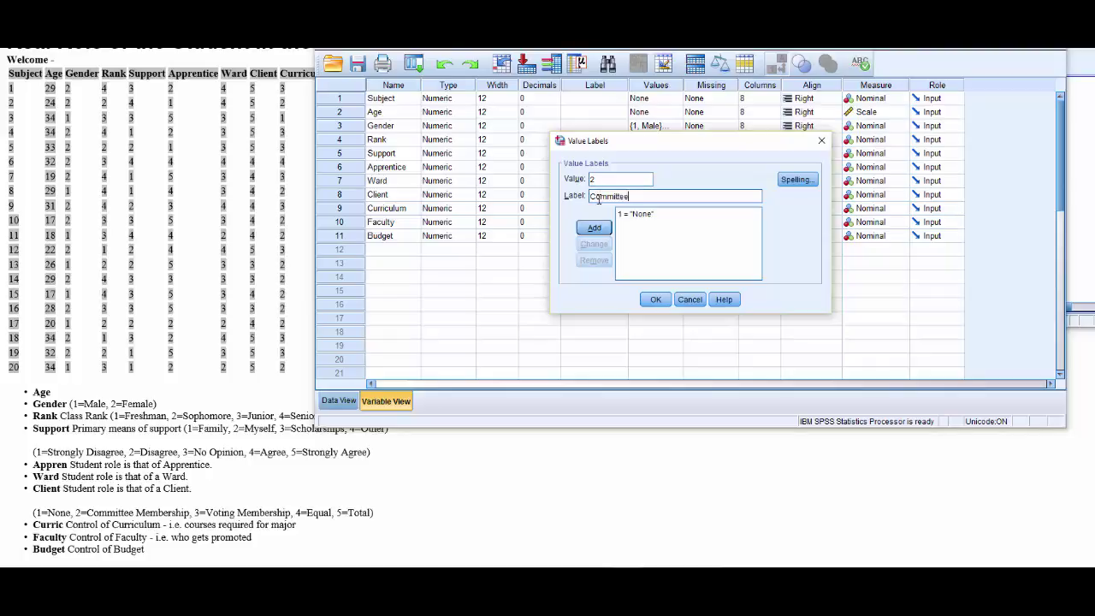
{"action": "type", "text": " Membership"}
{"action": "left_click", "coordinate": [594, 226]}
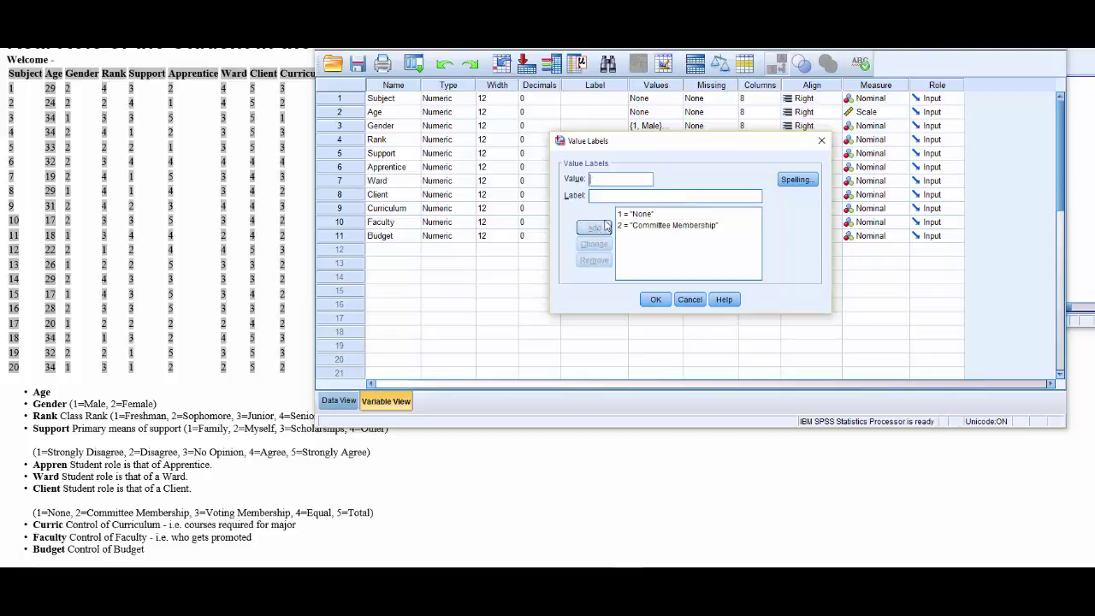
Complete the Curriculum value labels with 3 = Voting Membership, 4 = Equal and 5 = Total, and accept them.
{"action": "type", "text": "3"}
{"action": "type", "text": "Voti"}
{"action": "type", "text": "ng "}
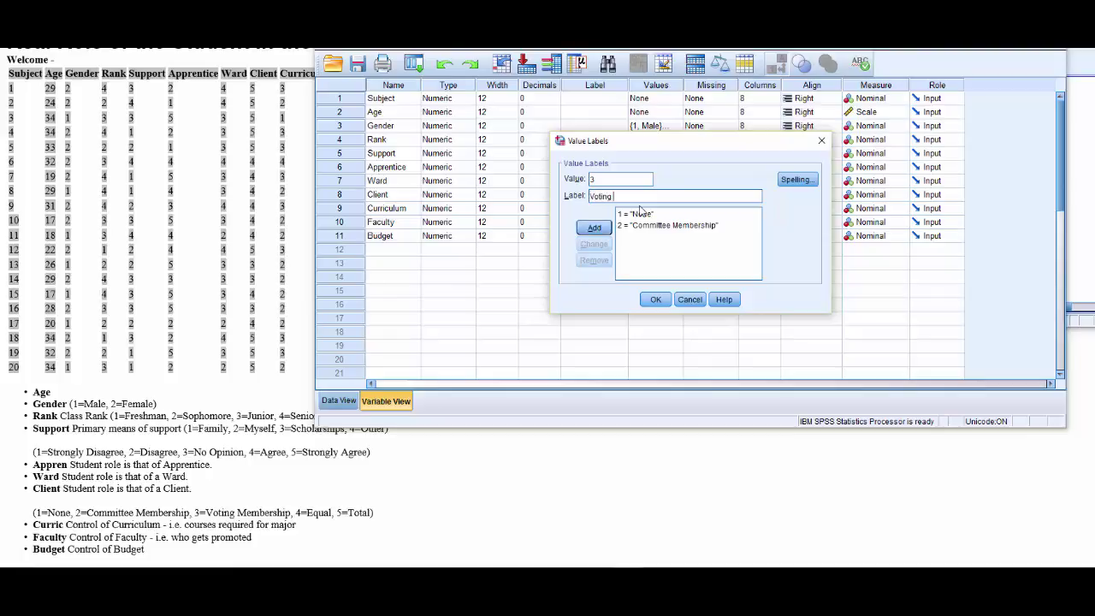
{"action": "type", "text": "Membership"}
{"action": "left_click", "coordinate": [597, 229]}
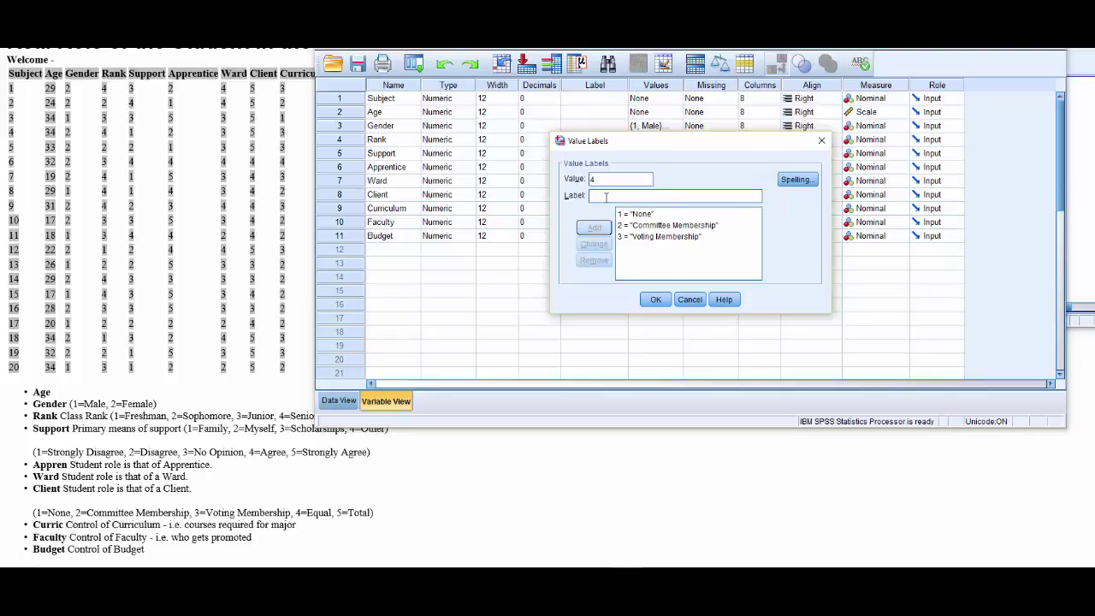
{"action": "type", "text": "Equal"}
{"action": "left_click", "coordinate": [603, 228]}
{"action": "type", "text": "5"}
{"action": "type", "text": "Total"}
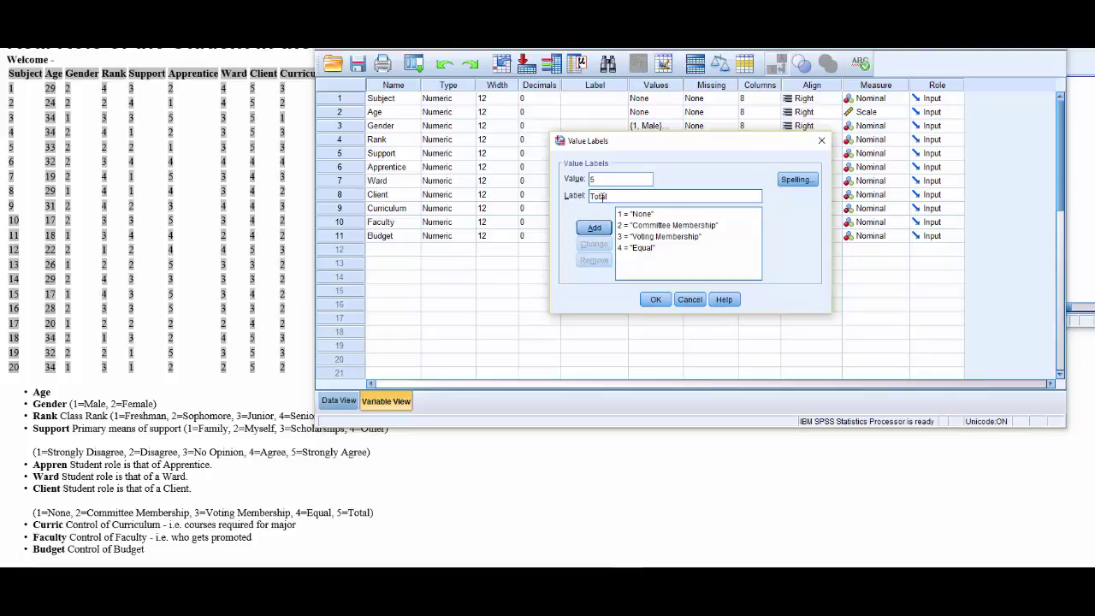
{"action": "left_click", "coordinate": [593, 227]}
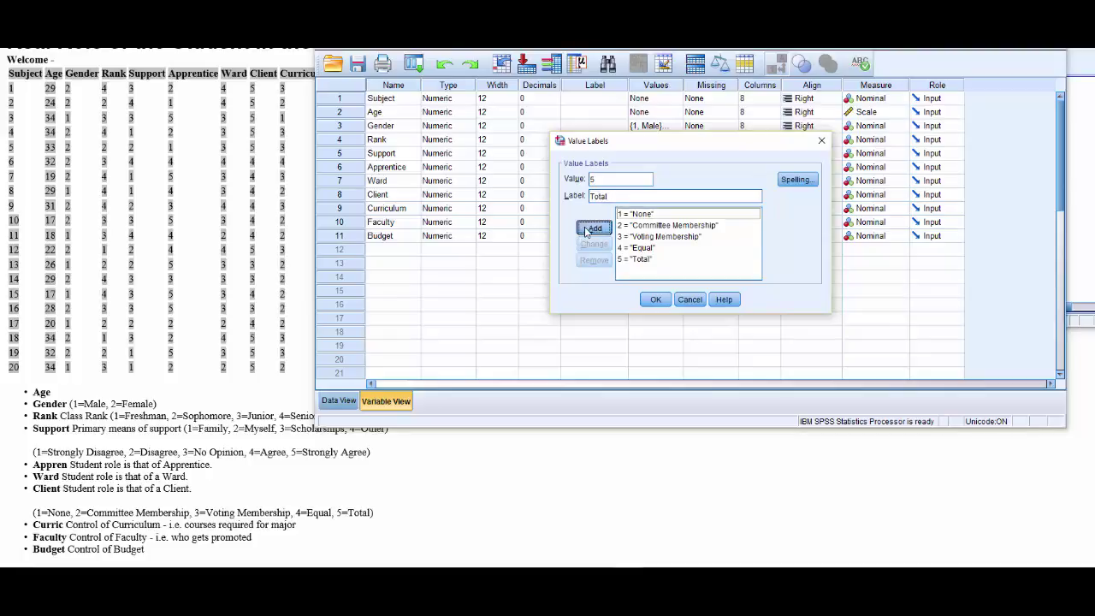
{"action": "left_click", "coordinate": [655, 299]}
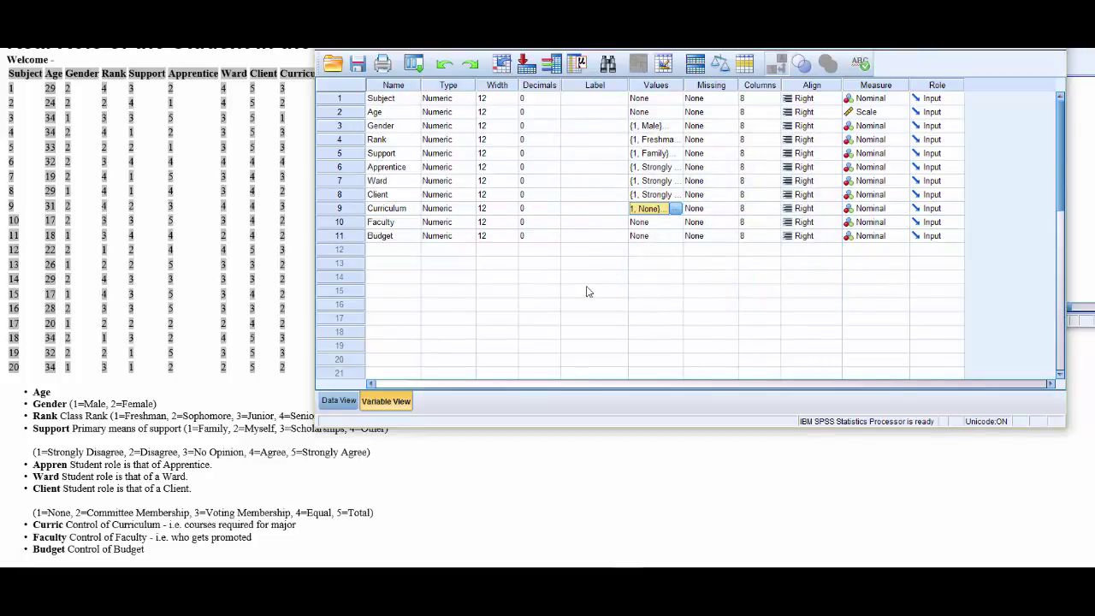
Copy the Curriculum value labels to the Faculty and Budget variables.
{"action": "left_click", "coordinate": [641, 226]}
{"action": "left_click", "coordinate": [645, 211]}
{"action": "right_click", "coordinate": [645, 211]}
{"action": "left_click", "coordinate": [656, 216]}
{"action": "left_click_drag", "start_coordinate": [659, 224], "coordinate": [662, 237]}
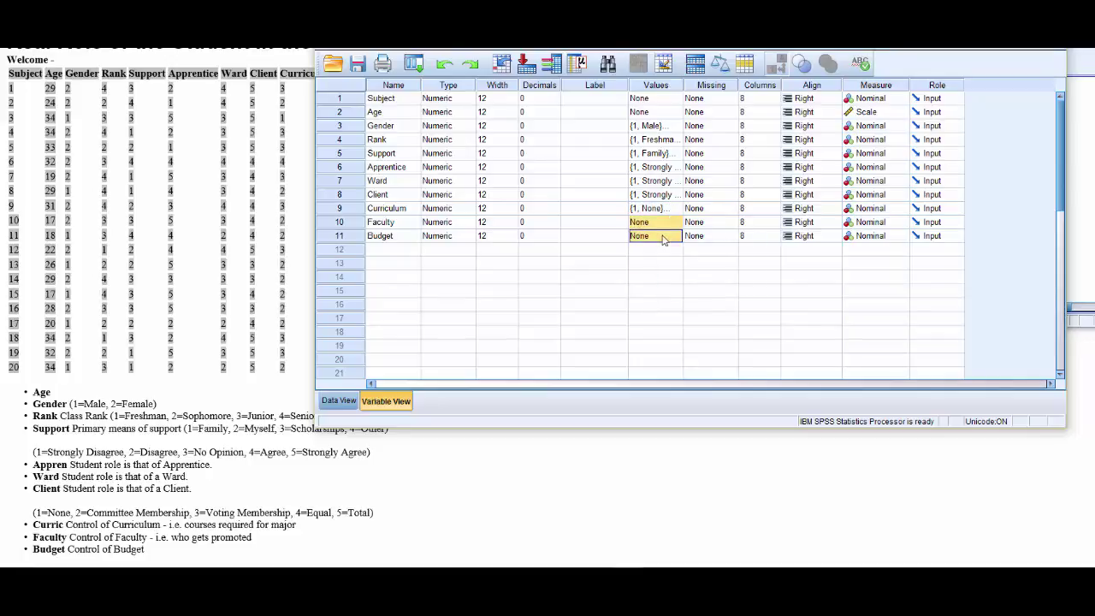
{"action": "right_click", "coordinate": [655, 224]}
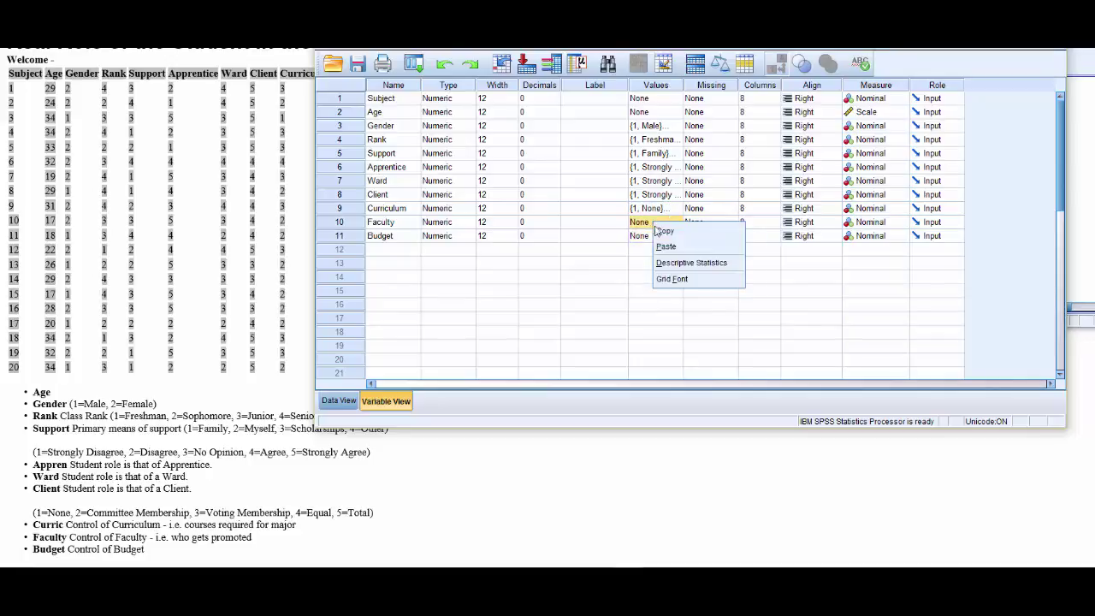
{"action": "left_click", "coordinate": [660, 247]}
{"action": "left_click", "coordinate": [650, 236]}
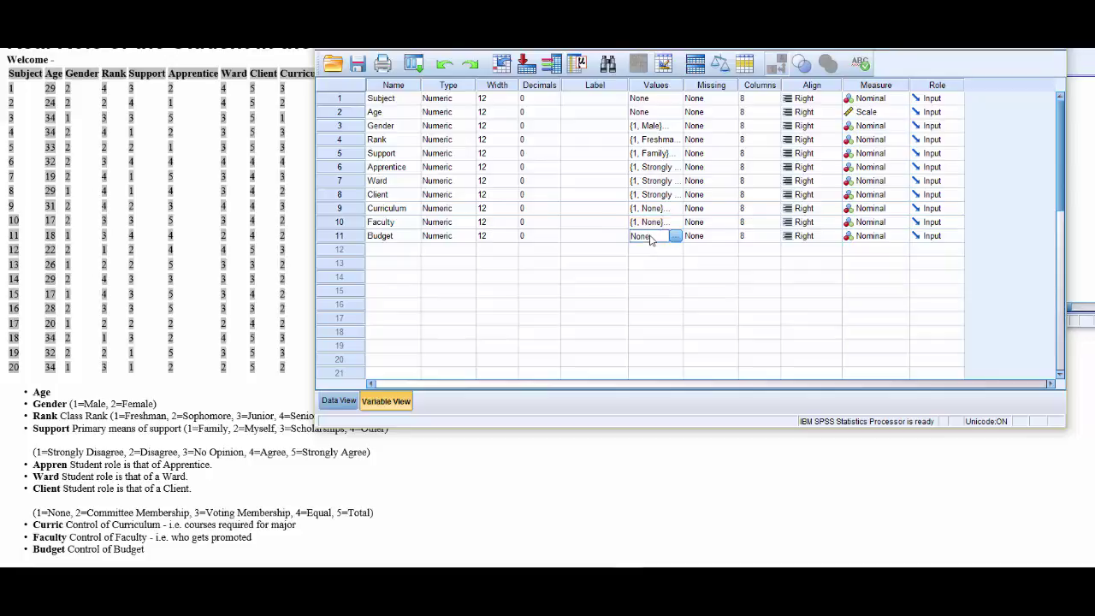
{"action": "right_click", "coordinate": [653, 238]}
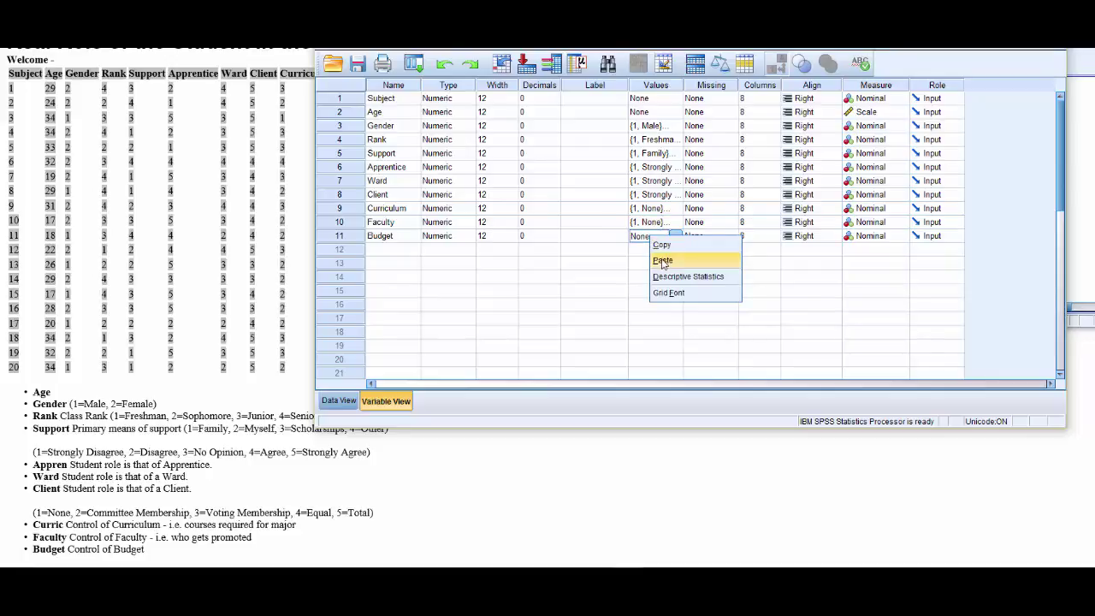
{"action": "left_click", "coordinate": [663, 261]}
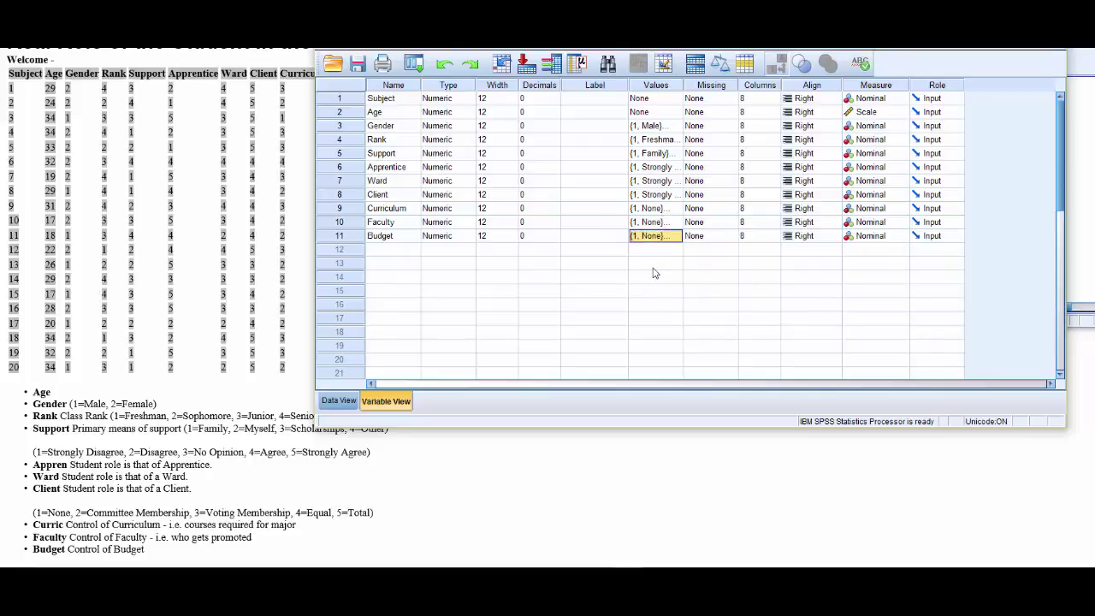
{"action": "left_click", "coordinate": [594, 270]}
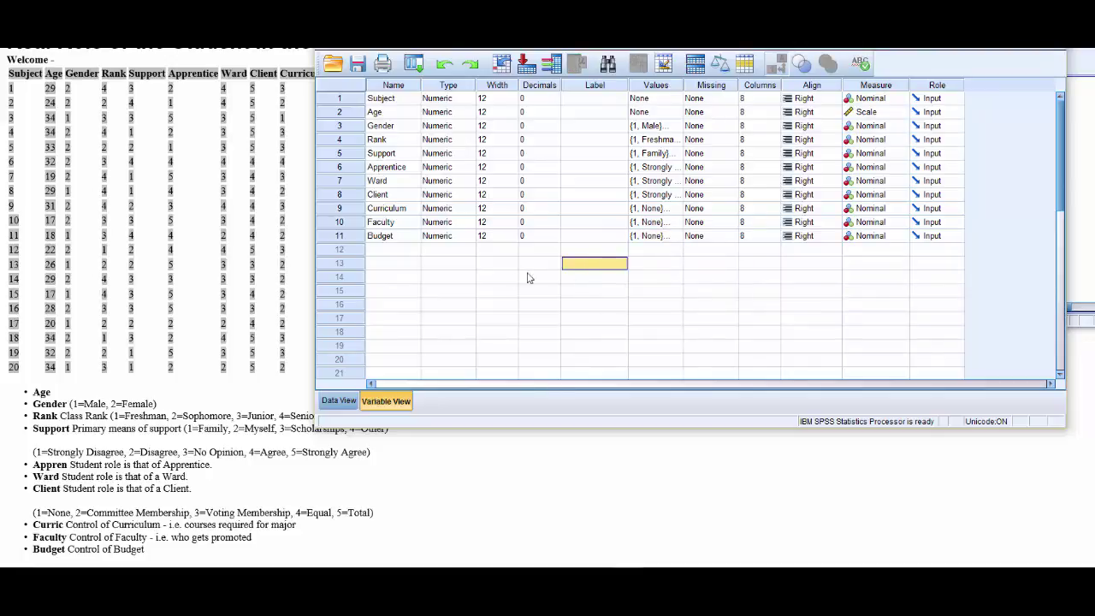
Check the value labels in the data by switching their display off and back on in Data View.
{"action": "left_click", "coordinate": [349, 406]}
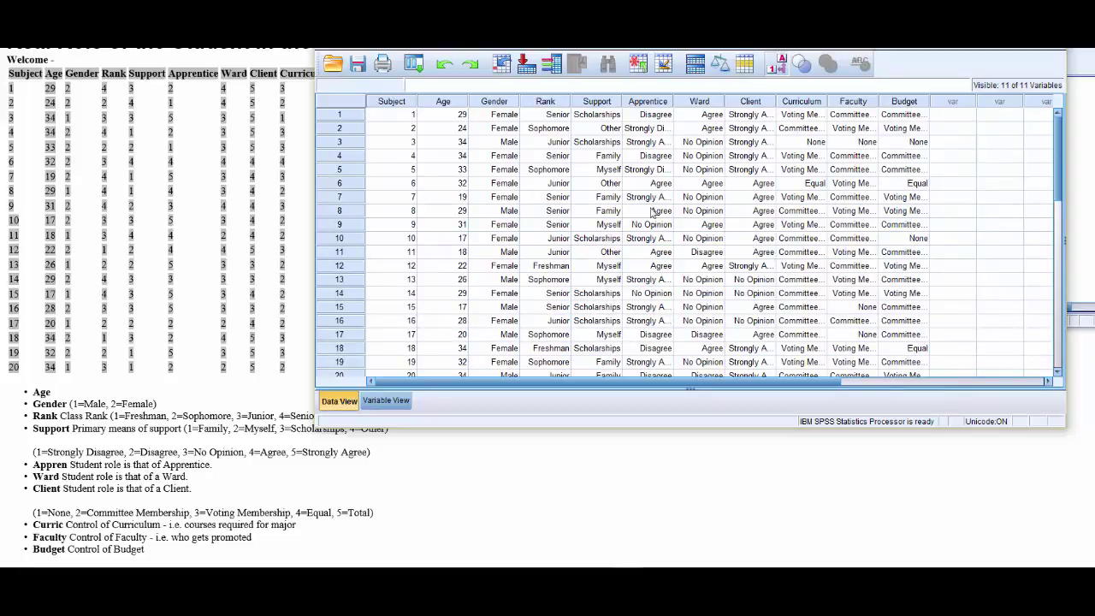
{"action": "left_click", "coordinate": [381, 51]}
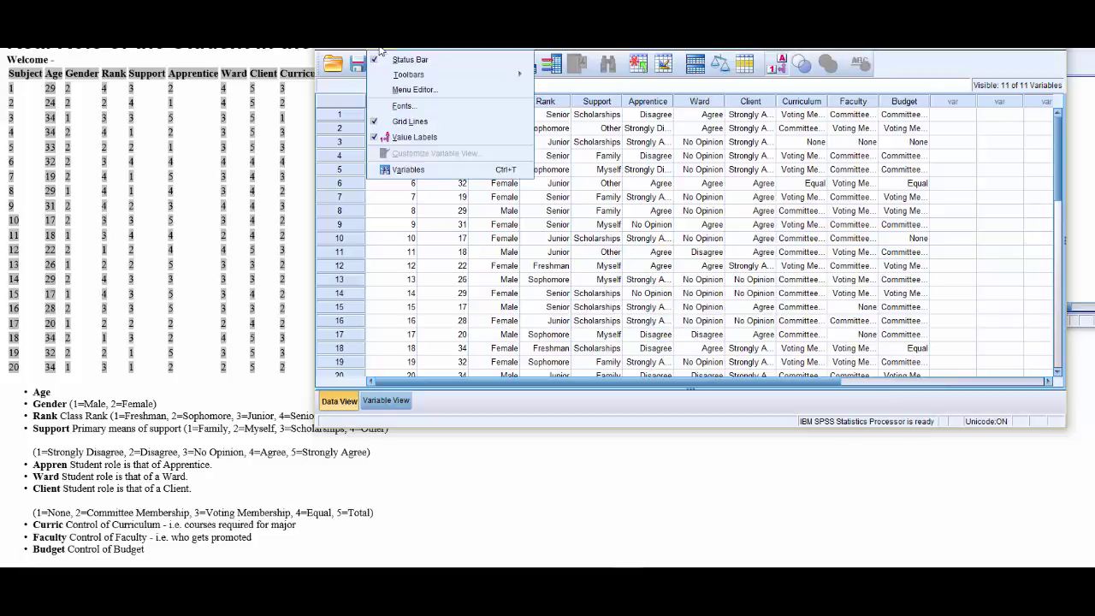
{"action": "left_click", "coordinate": [400, 137]}
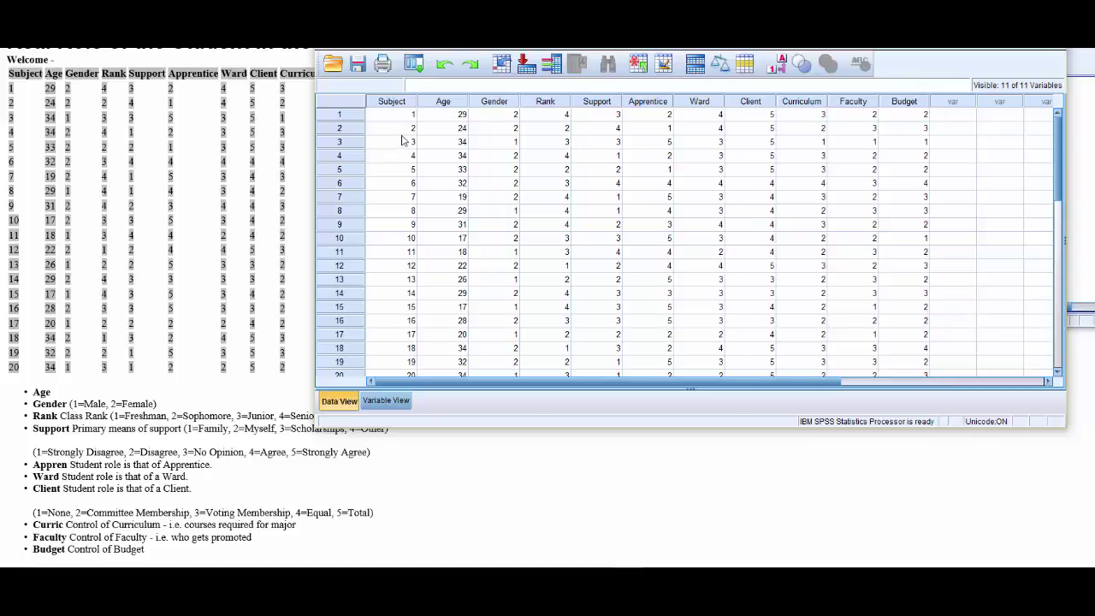
{"action": "left_click", "coordinate": [374, 51]}
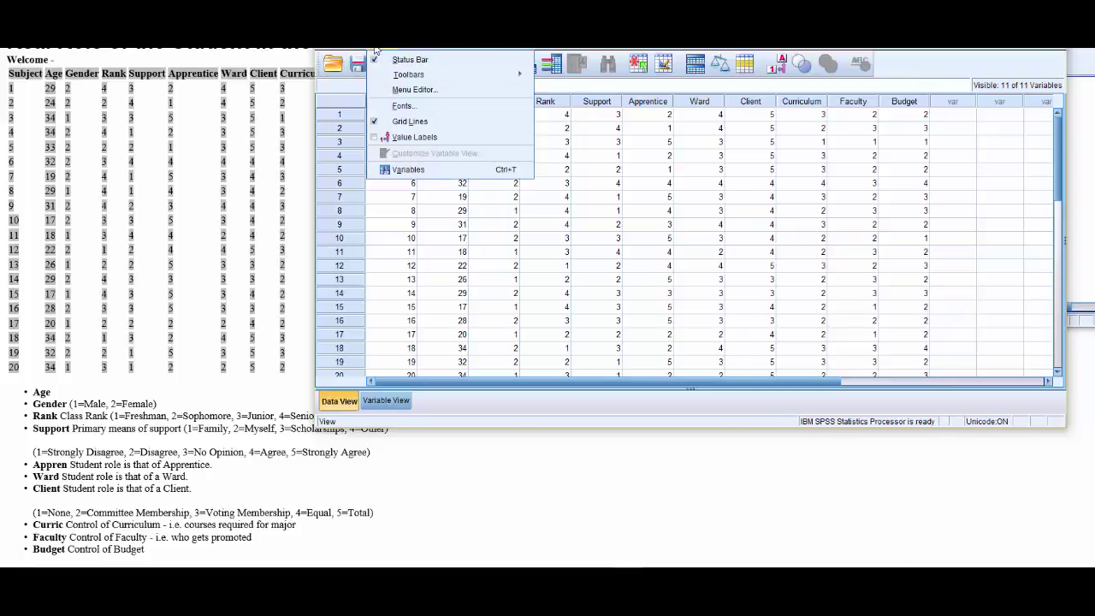
{"action": "left_click", "coordinate": [402, 137]}
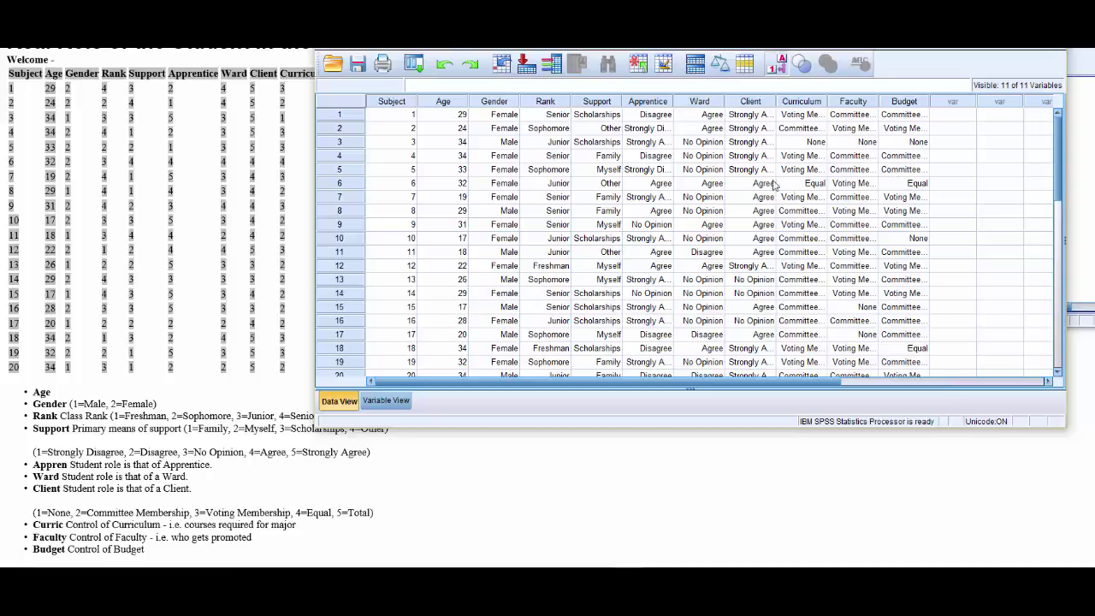
Save the dataset to the Desktop as FirstSPSS.sav, replacing the existing file.
{"action": "left_click", "coordinate": [324, 48]}
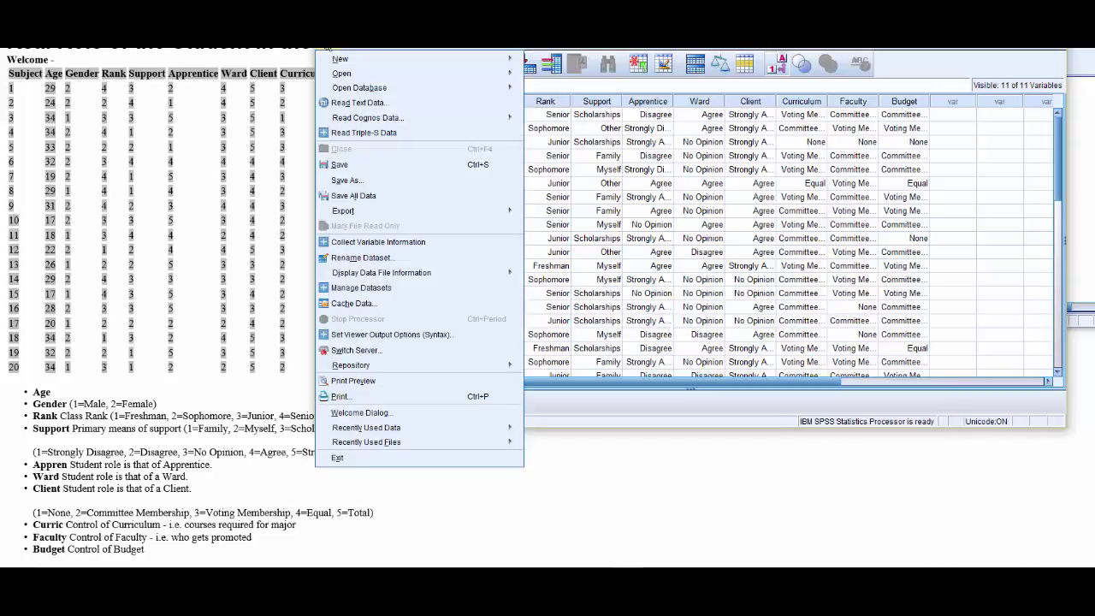
{"action": "left_click", "coordinate": [340, 165]}
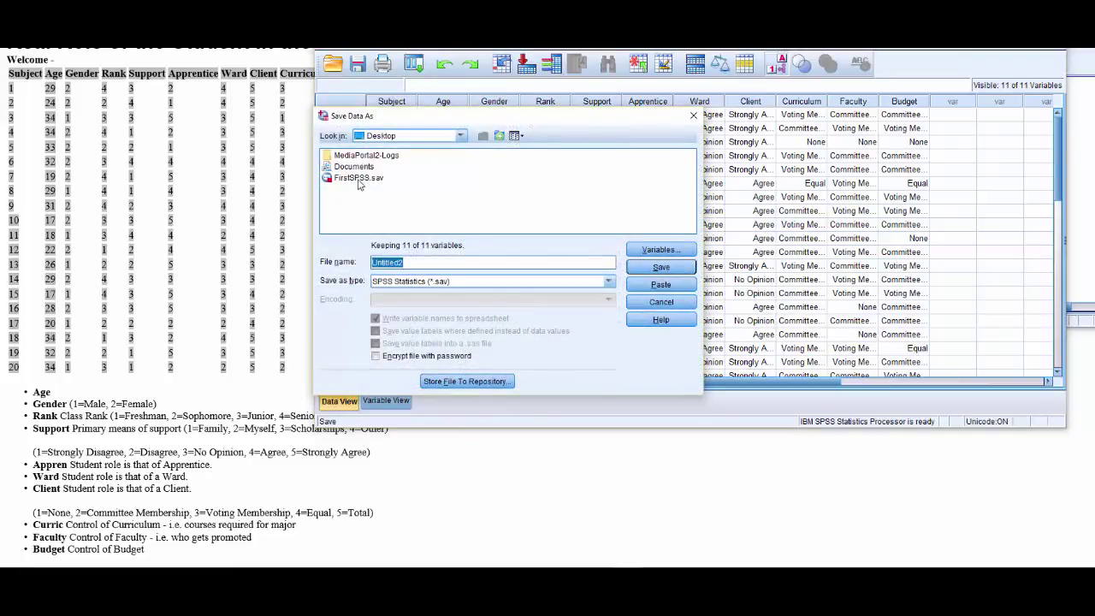
{"action": "left_click", "coordinate": [359, 178]}
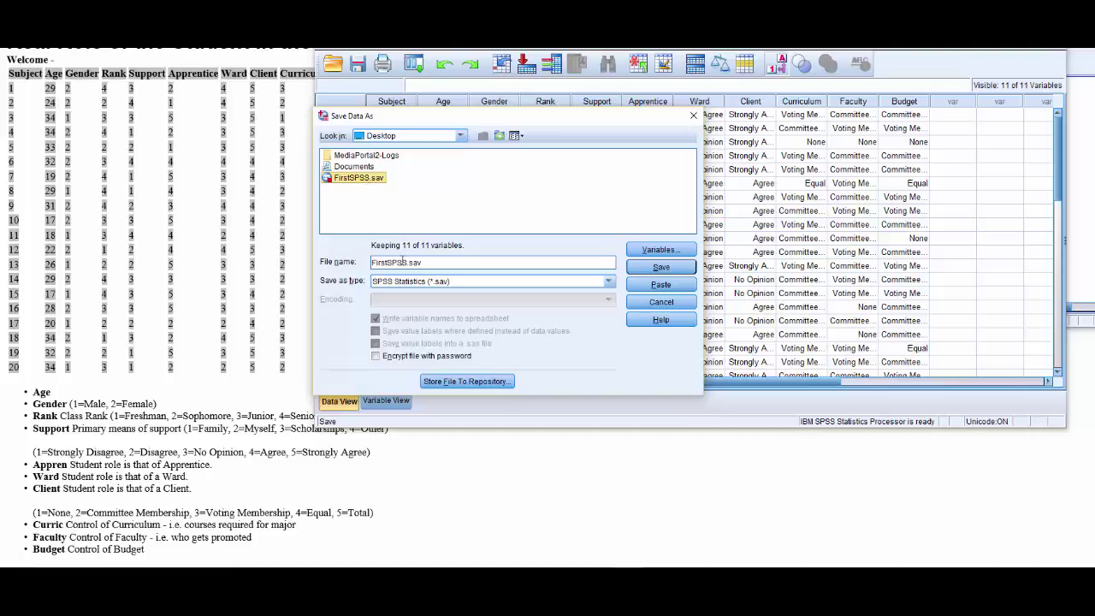
{"action": "left_click", "coordinate": [675, 267]}
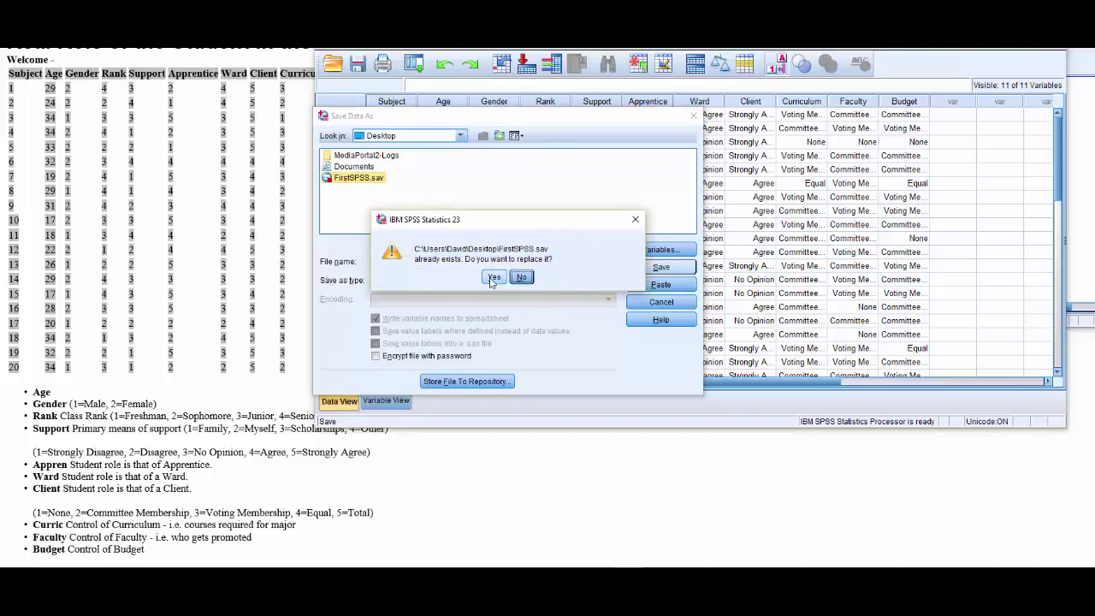
{"action": "left_click", "coordinate": [494, 278]}
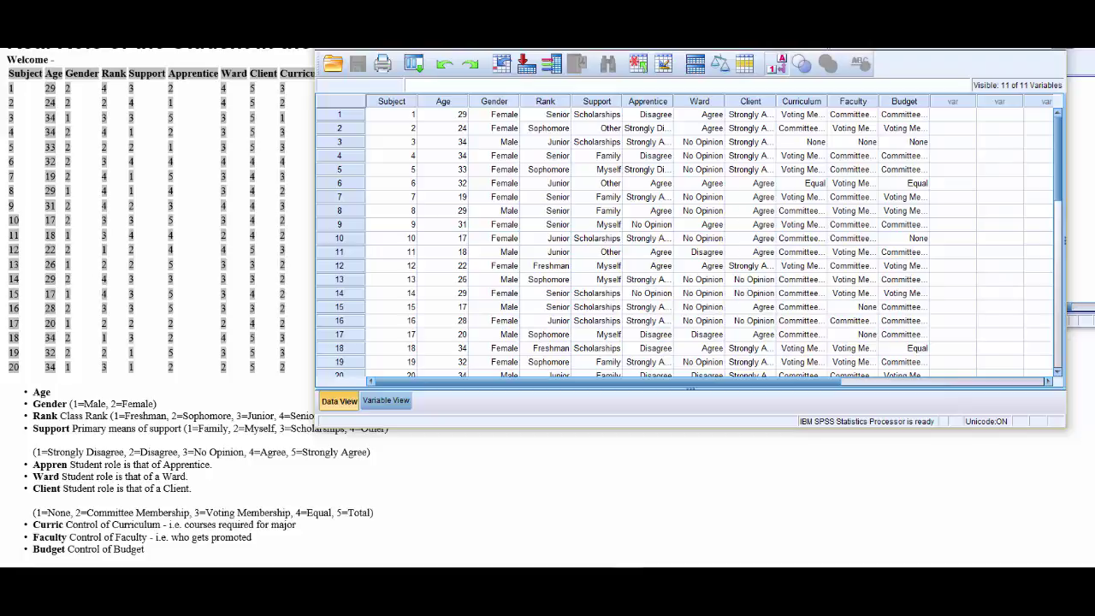
Close SPSS without saving the output viewer contents and go back to the Gradebook page in the browser.
{"action": "left_click", "coordinate": [1052, 31]}
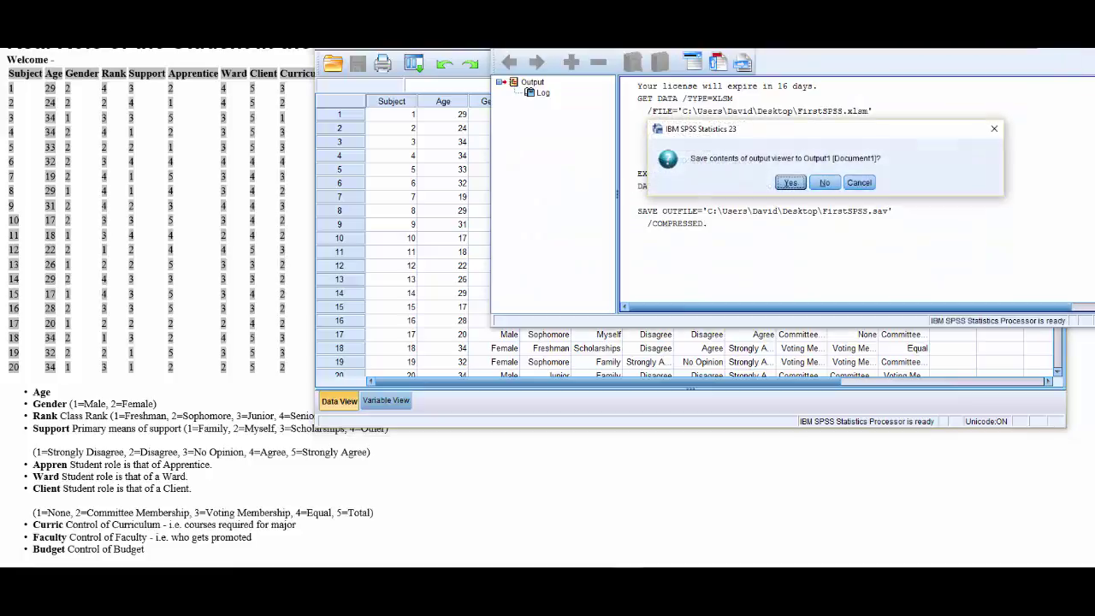
{"action": "left_click", "coordinate": [825, 183]}
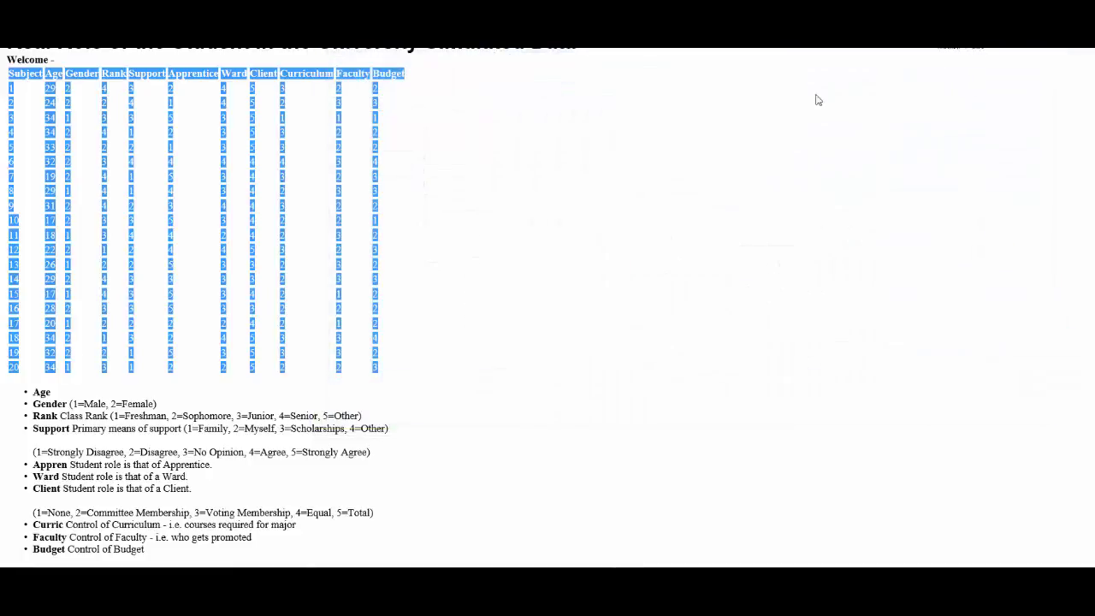
{"action": "scroll", "coordinate": [713, 225], "scroll_direction": "up", "scroll_amount": 2}
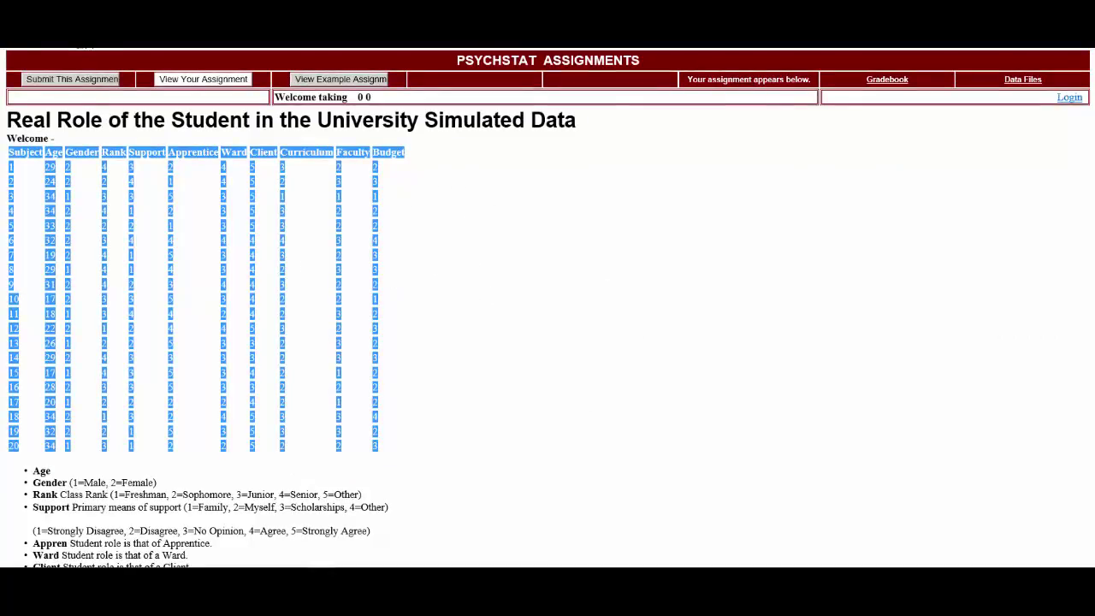
{"action": "key", "text": "alt+Left"}
{"action": "key", "text": "alt+Left"}
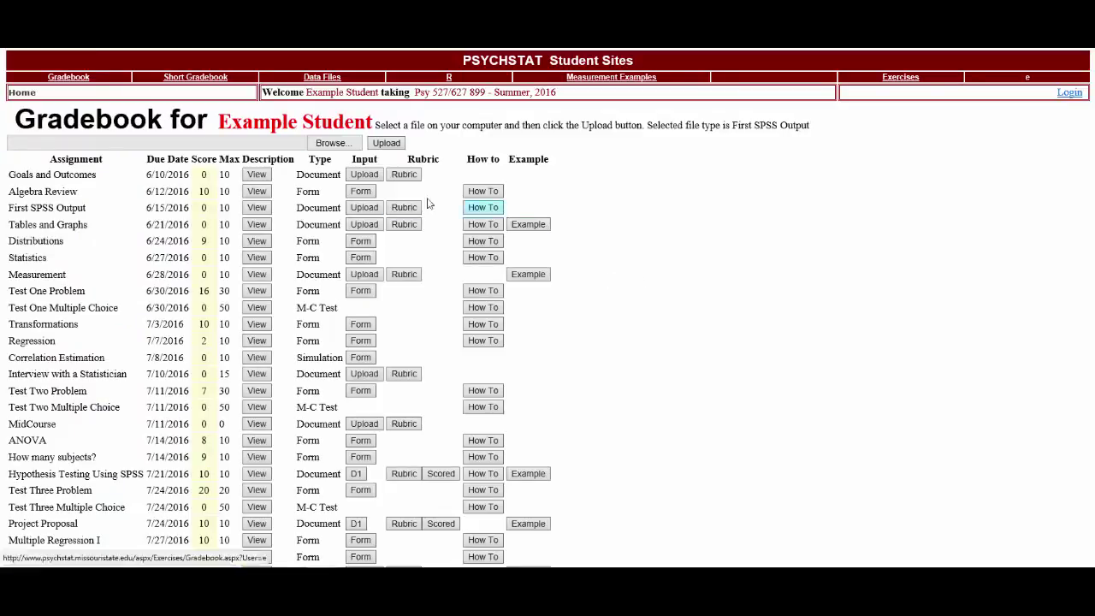
Choose the SPSS data file FirstSPSS.sav from the Desktop as the file to upload for the First SPSS Output assignment.
{"action": "left_click", "coordinate": [330, 144]}
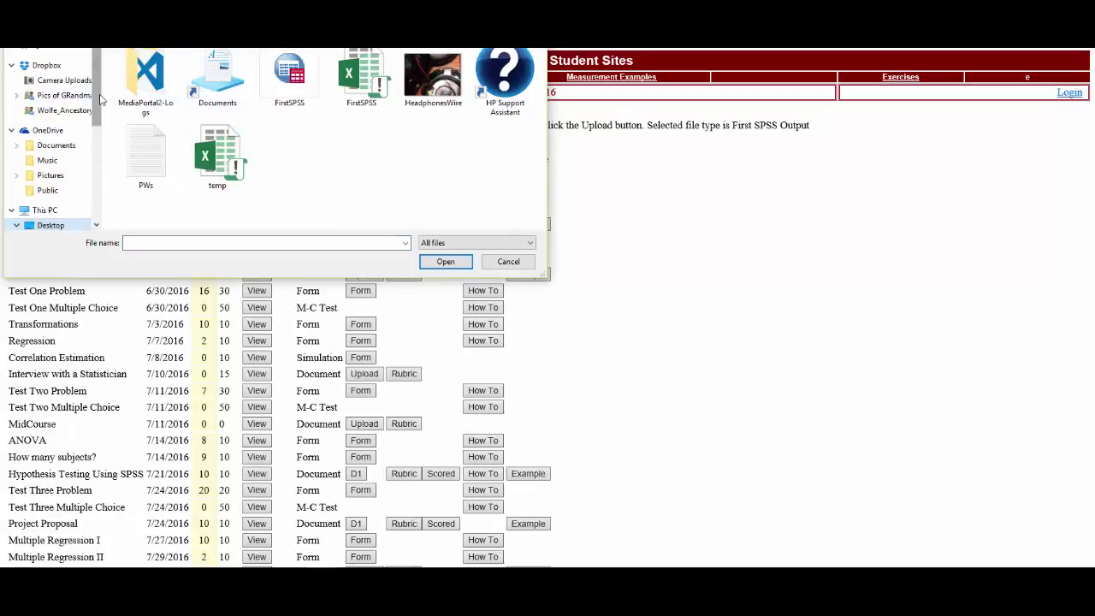
{"action": "left_click_drag", "start_coordinate": [99, 105], "coordinate": [97, 153]}
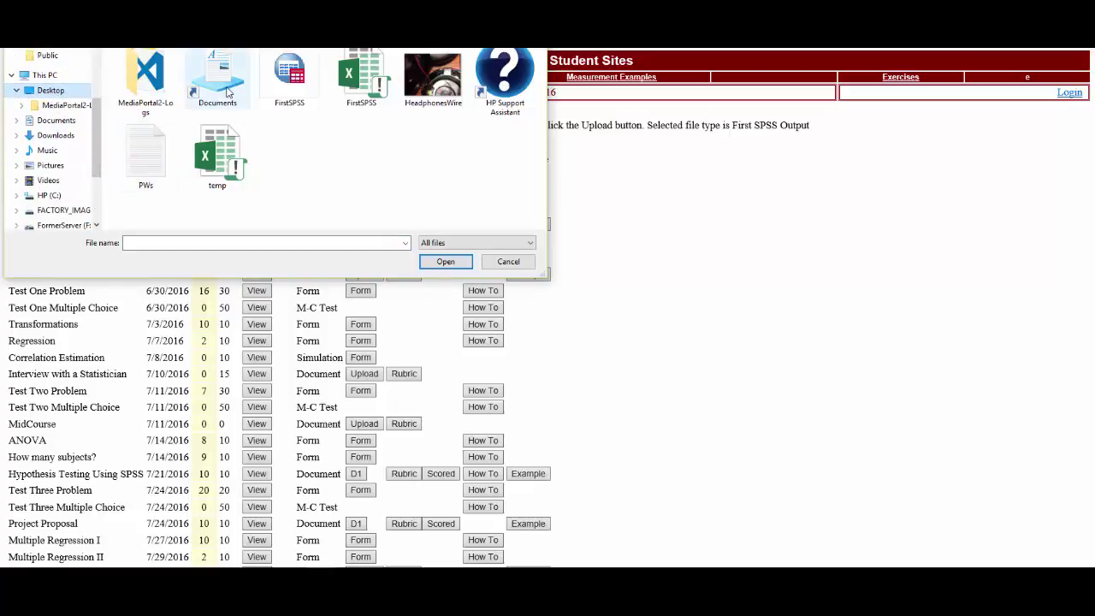
{"action": "left_click", "coordinate": [290, 86]}
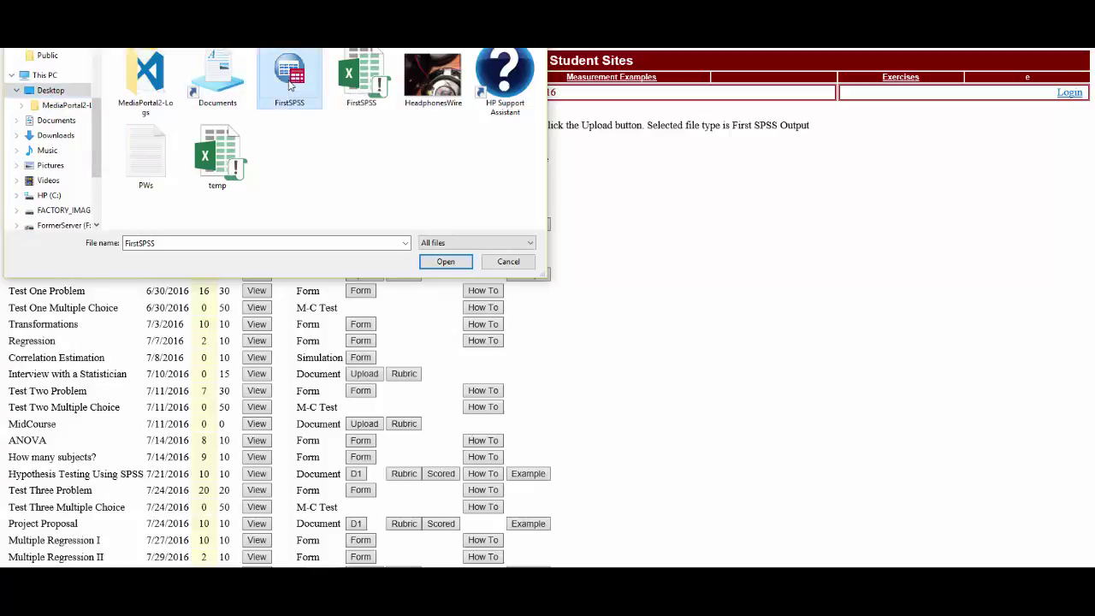
{"action": "left_click", "coordinate": [445, 261]}
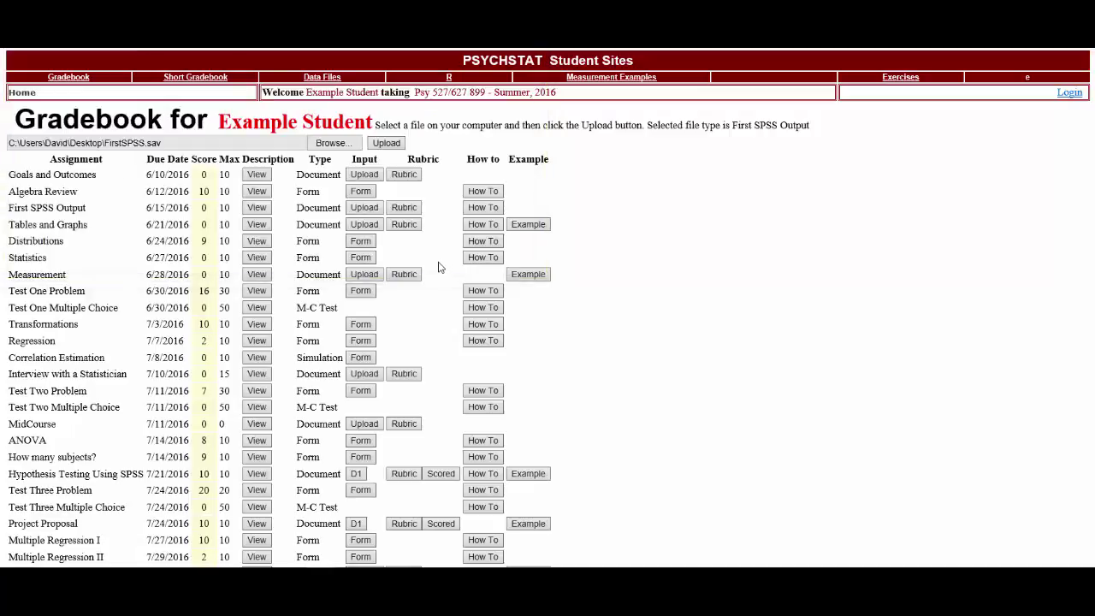